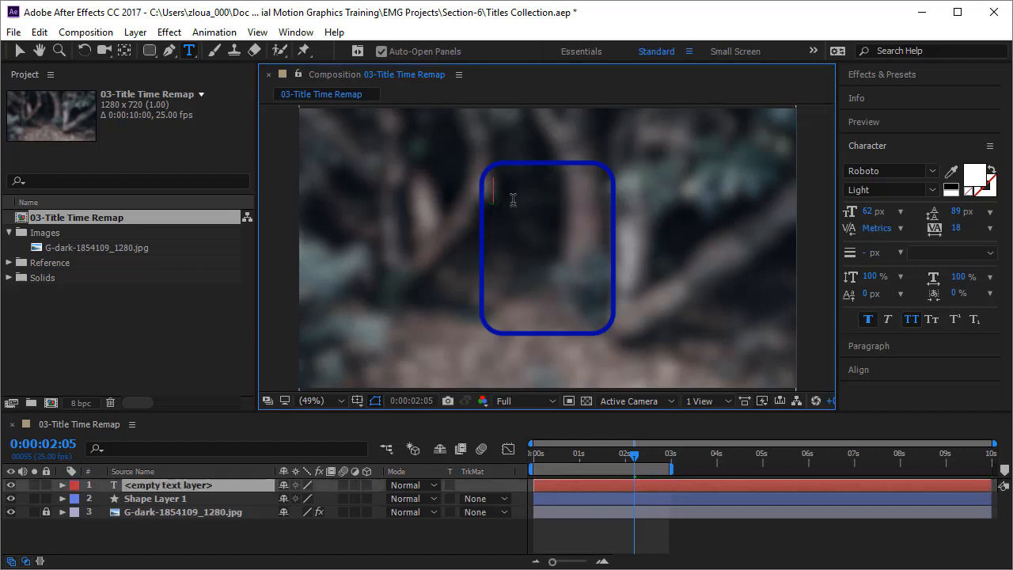
Enter "essential" in the empty text layer and center it horizontally in the composition
type("essential")
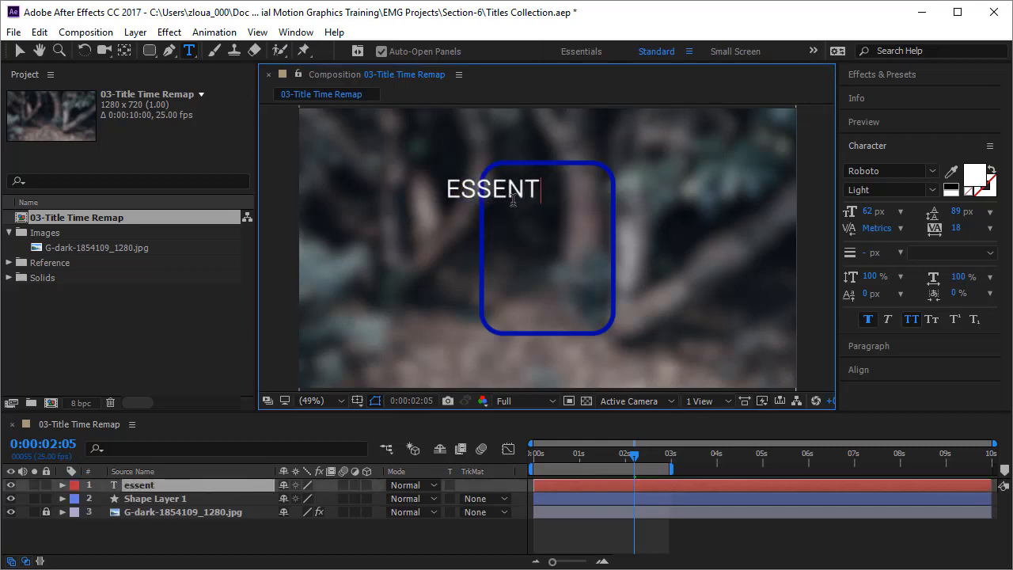
left_click(21, 50)
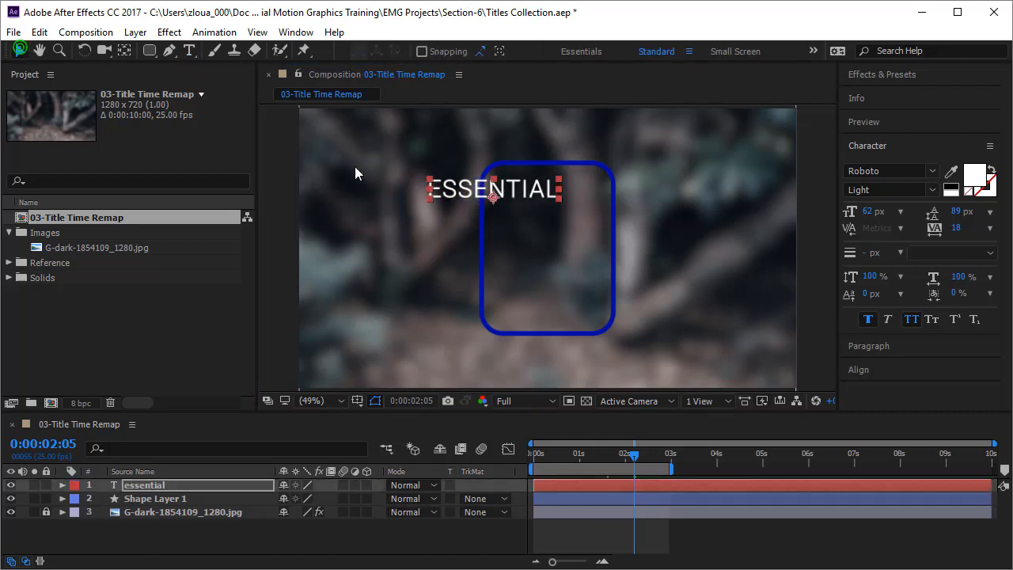
left_click(884, 369)
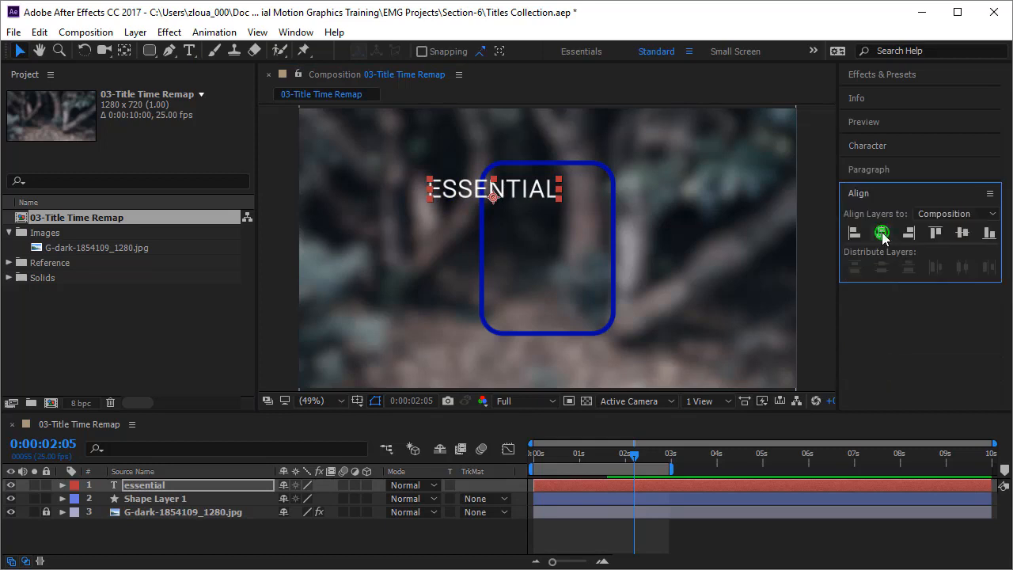
left_click(882, 233)
left_click(821, 228)
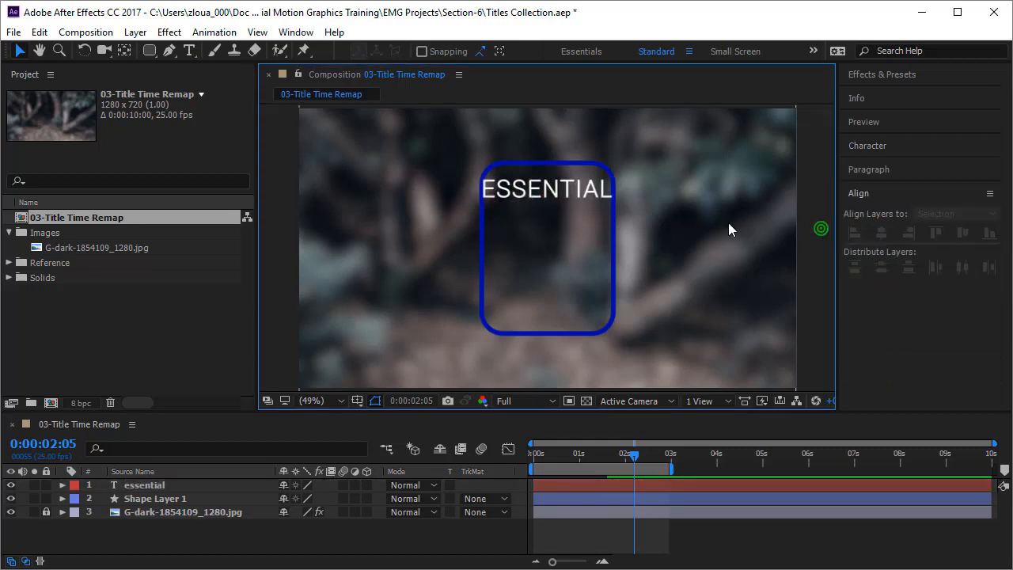
Set the ESSENTIAL text's font size to 55 px so it fits within the rounded frame
left_click(583, 191)
left_click(870, 146)
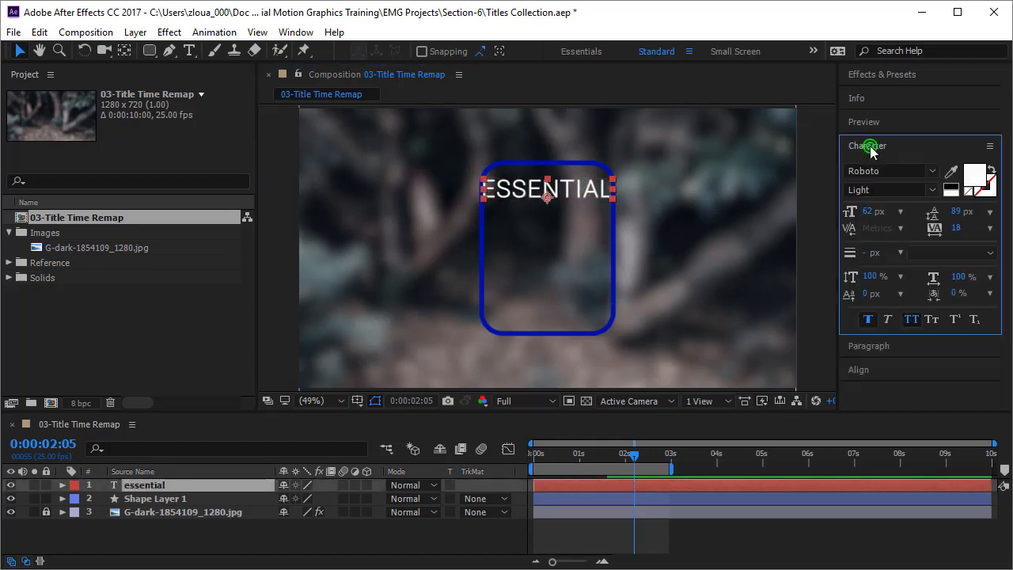
left_click(869, 215)
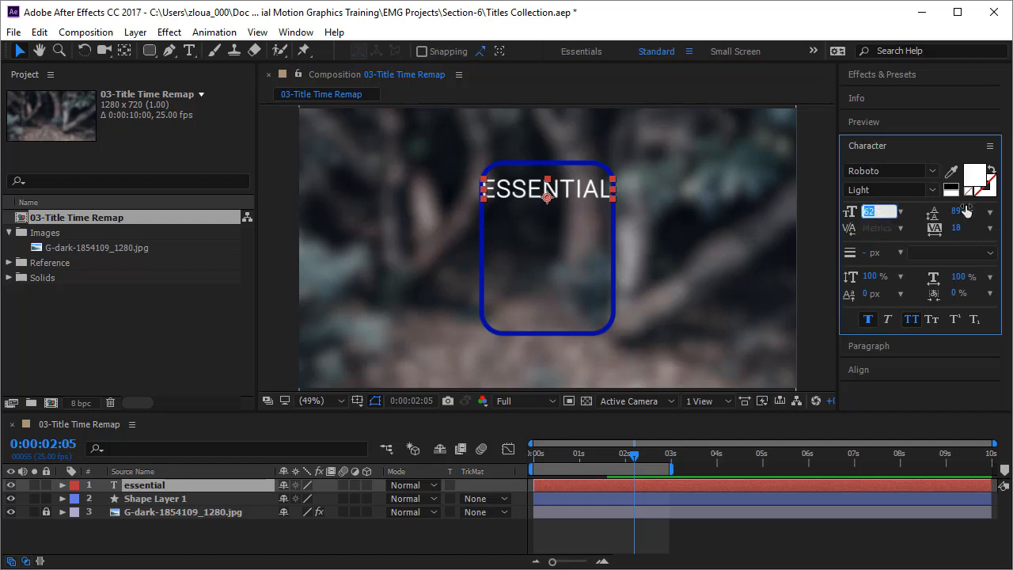
type("58")
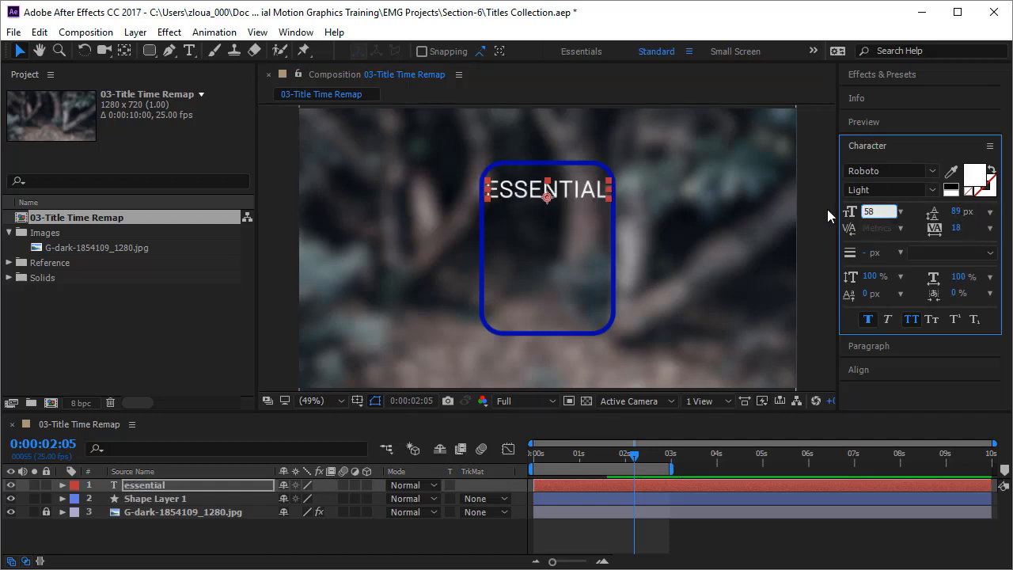
key("BackSpace")
type("5")
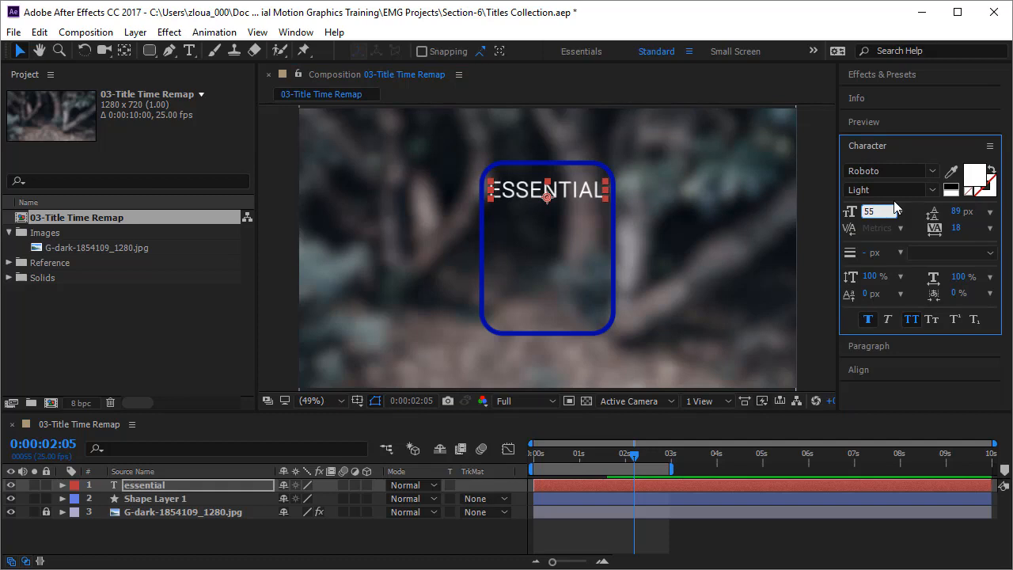
left_click(820, 210)
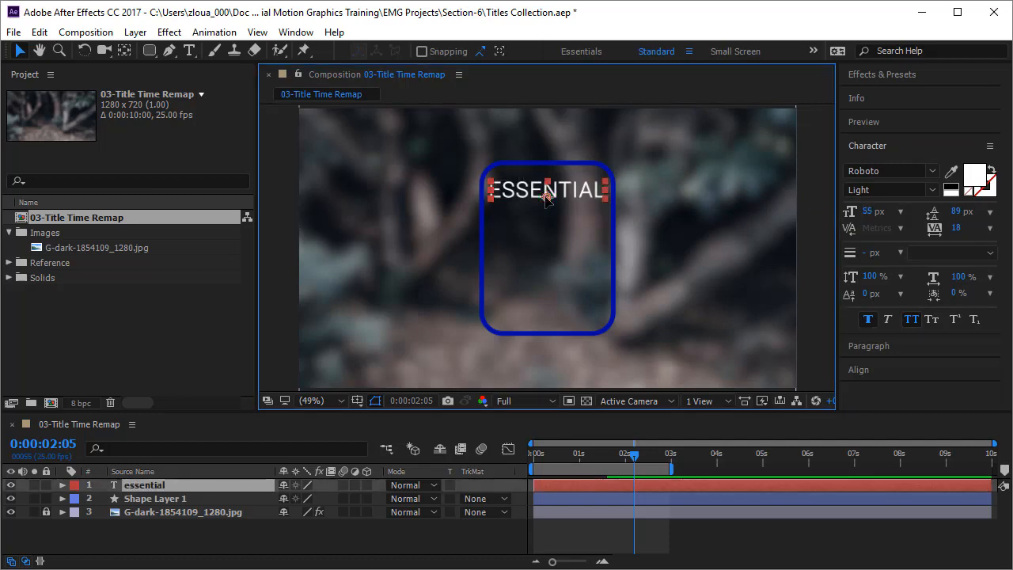
Duplicate the ESSENTIAL text, move the copy straight down to the frame's middle, and change its wording to "motion"
key("ctrl+d")
left_click_drag(546, 198, 547, 259)
double_click(525, 253)
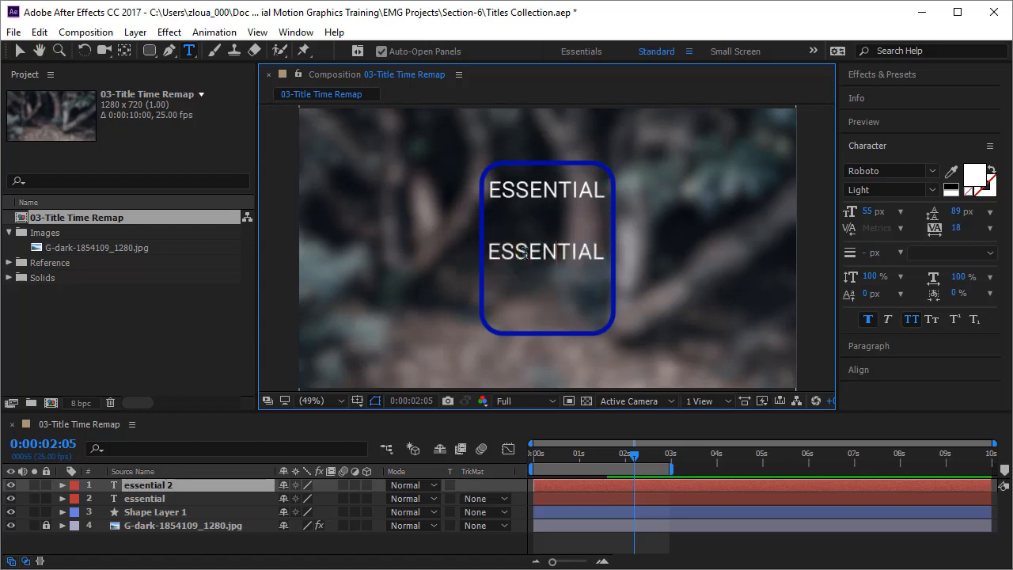
type("motion")
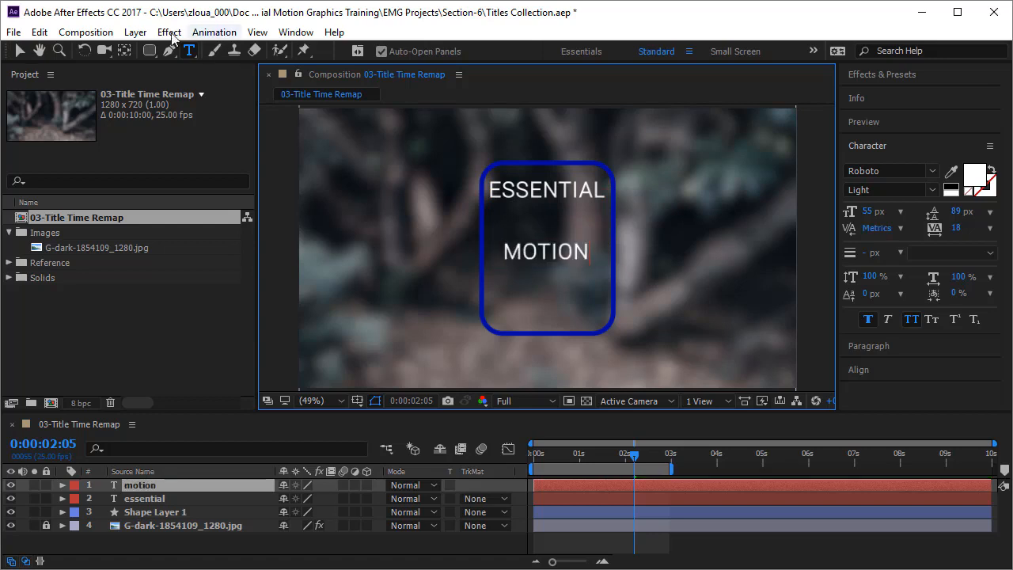
left_click(19, 52)
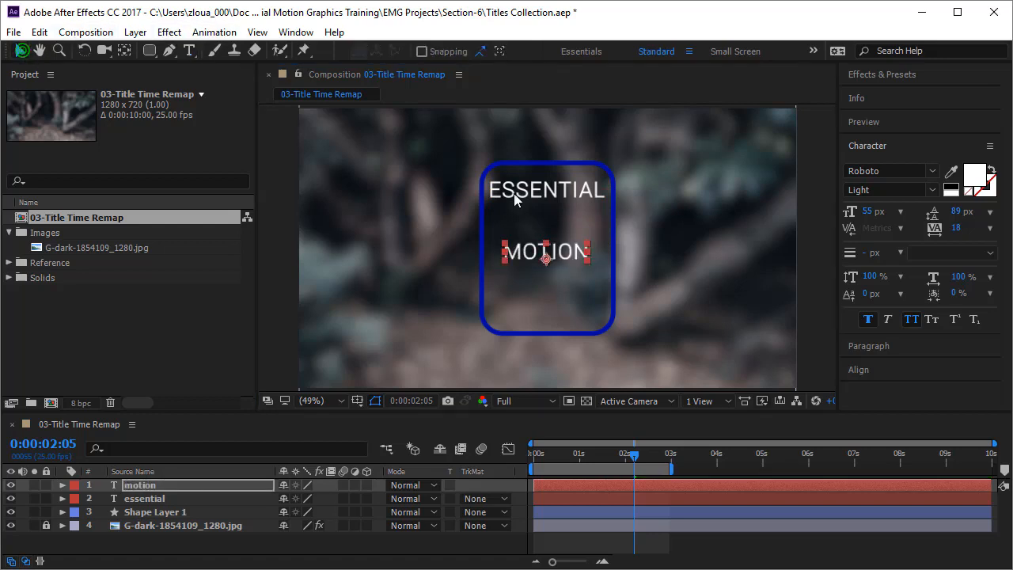
Set the MOTION text to the Bold font style at 75 px
left_click(931, 191)
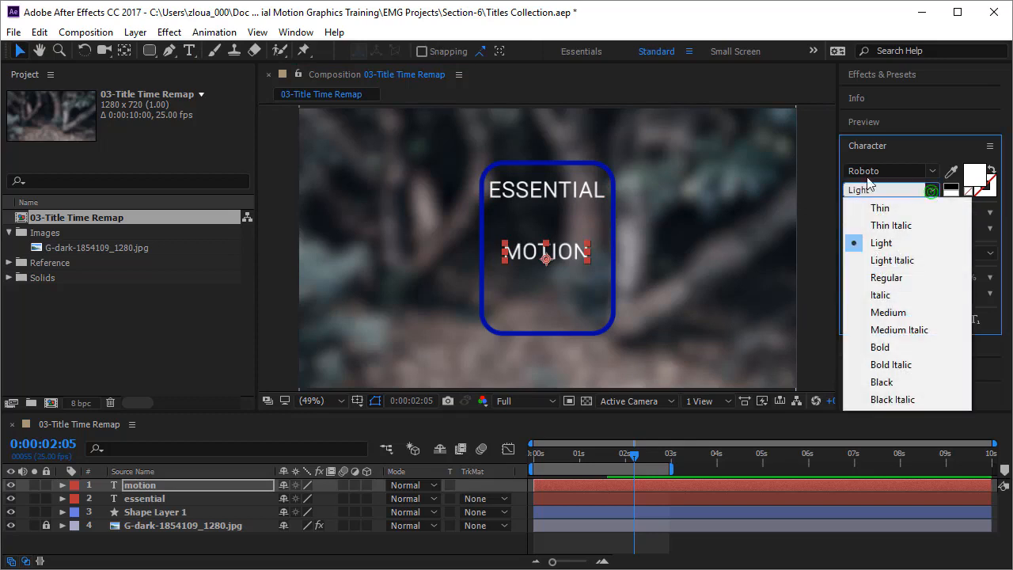
left_click(915, 348)
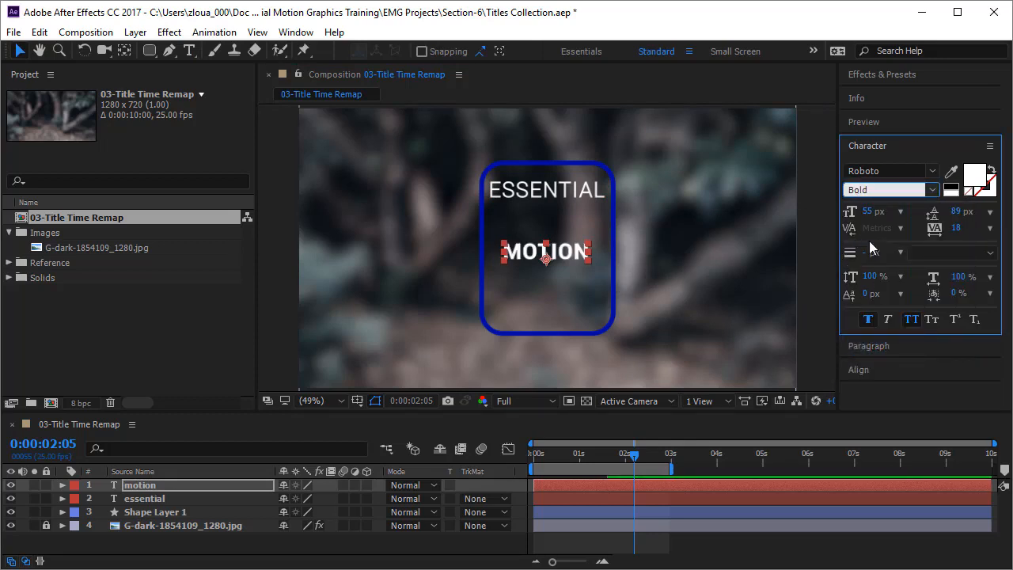
left_click_drag(868, 213, 892, 215)
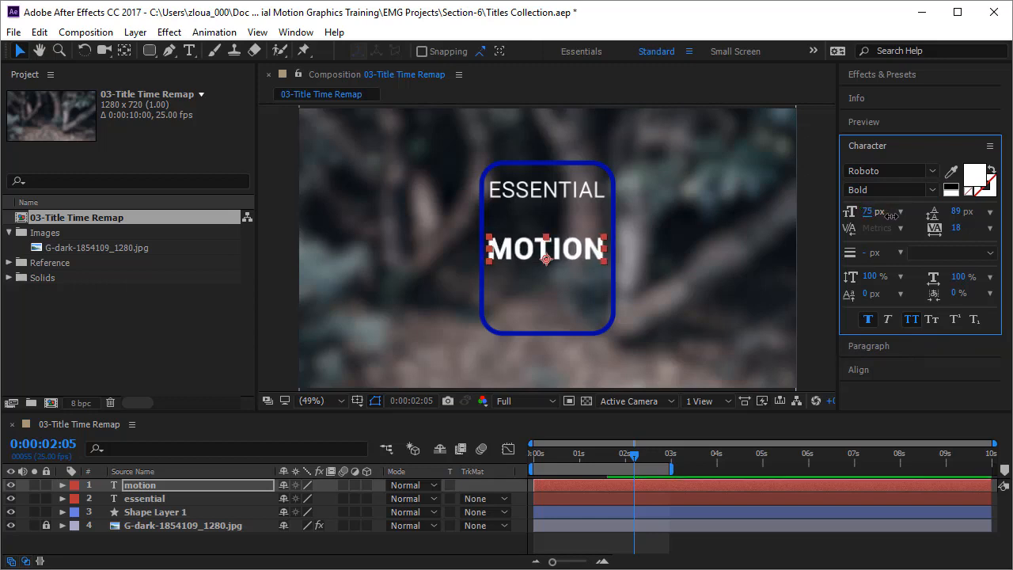
left_click(572, 249)
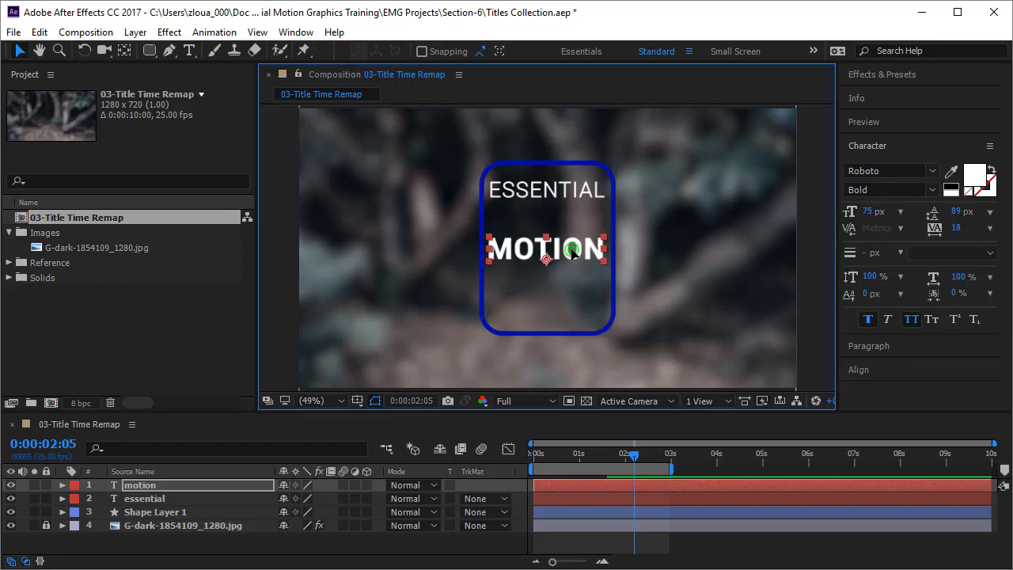
Duplicate the ESSENTIAL text, place the copy below MOTION inside the frame, and change its wording to "graphics"
left_click(569, 186)
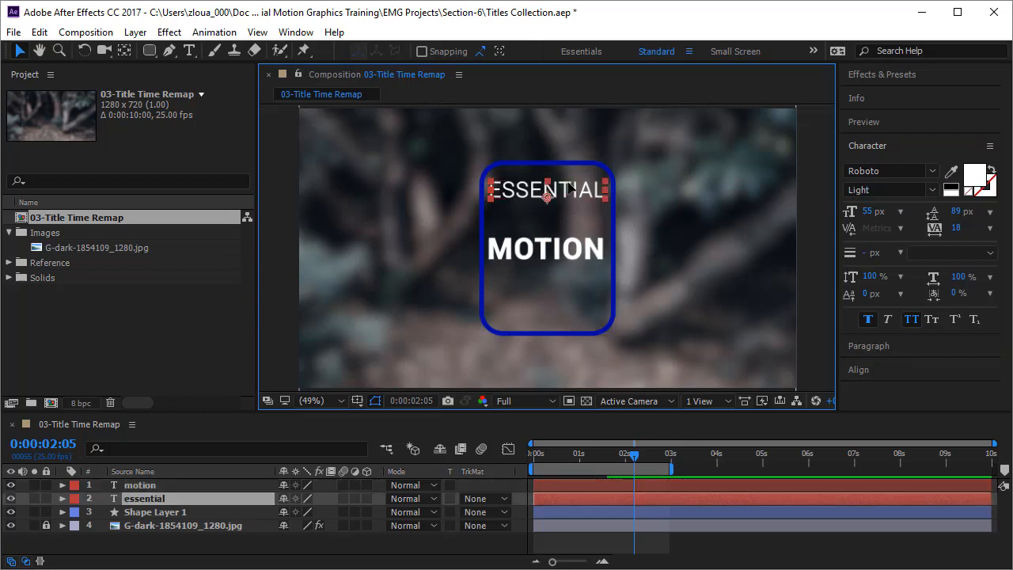
key("ctrl+d")
left_click_drag(547, 196, 550, 314)
double_click(550, 314)
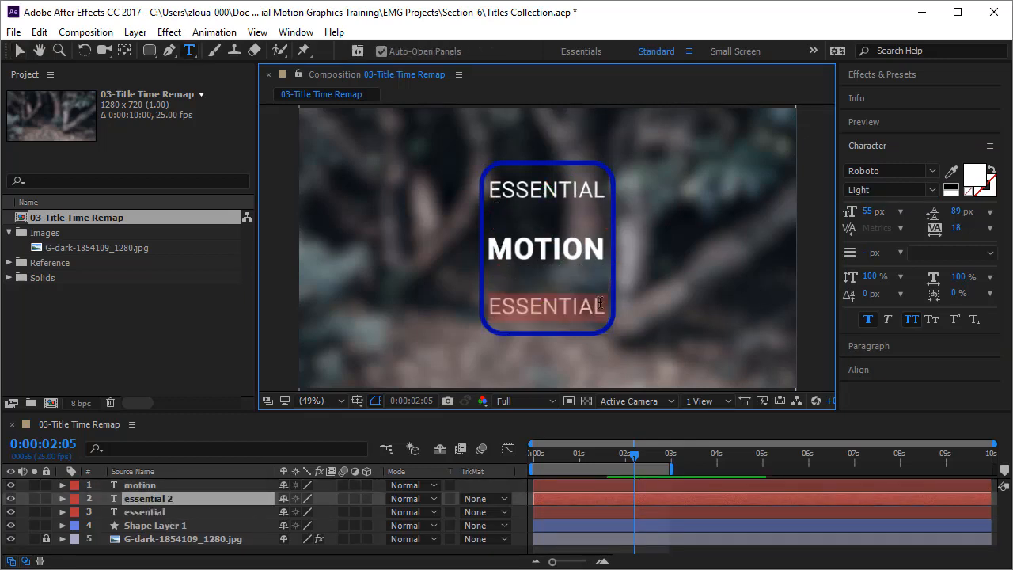
type("graphics")
left_click(20, 50)
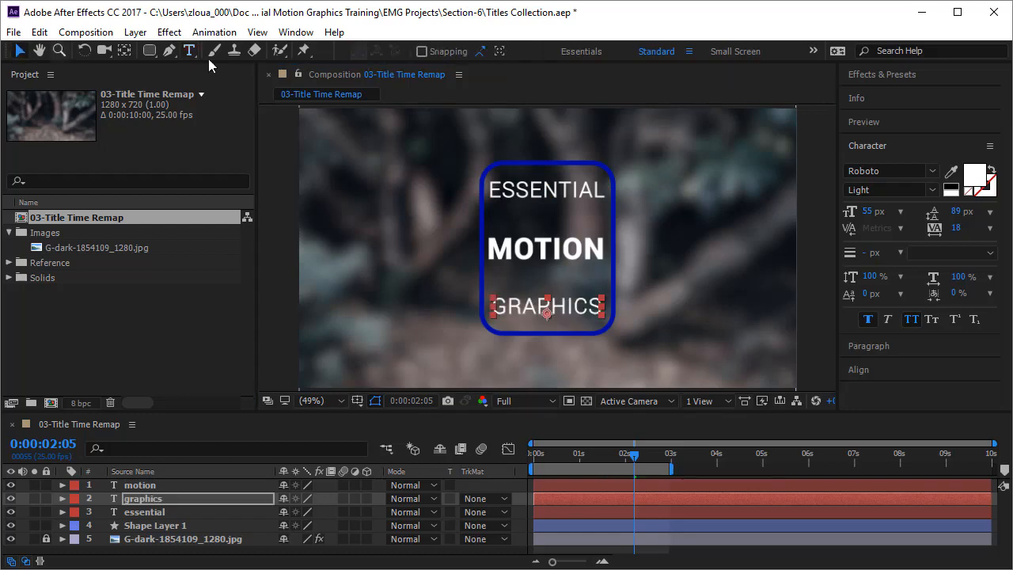
Set the GRAPHICS text's font size to 59 px and deselect the layer
left_click(868, 214)
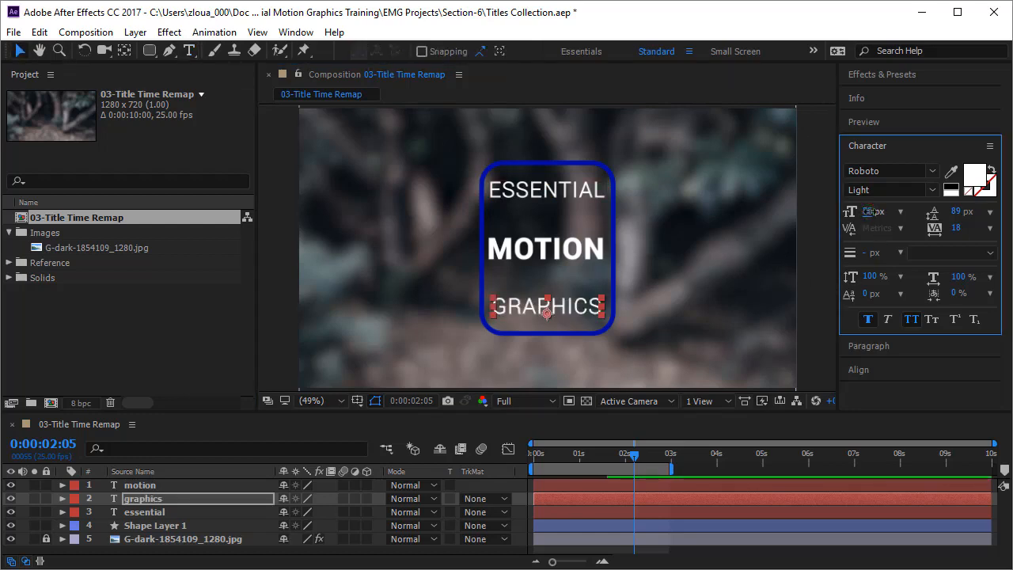
left_click_drag(870, 212, 873, 212)
left_click(821, 234)
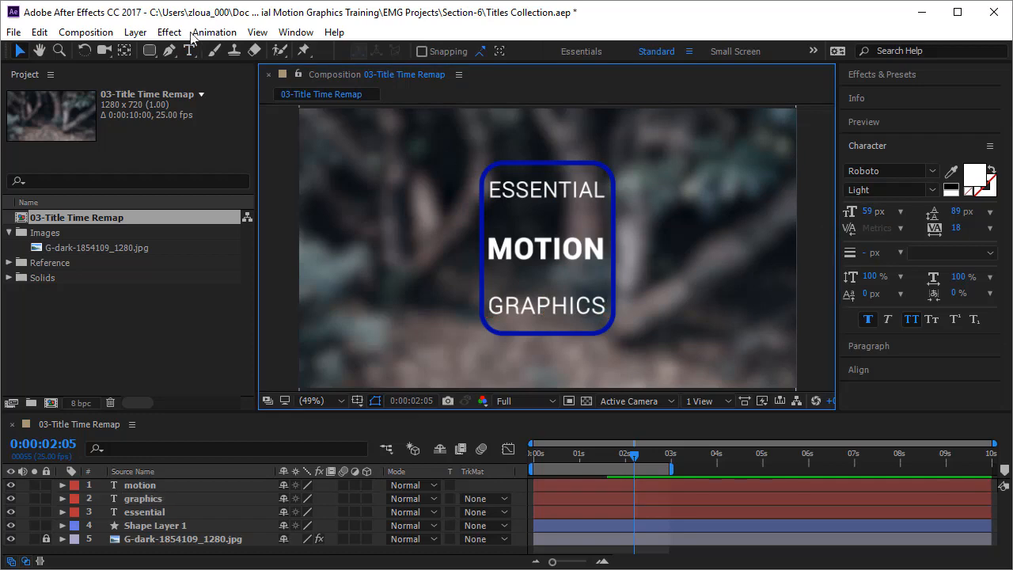
Draw a horizontal Pen tool line between ESSENTIAL and MOTION, and place a duplicate of it between MOTION and GRAPHICS
left_click(170, 50)
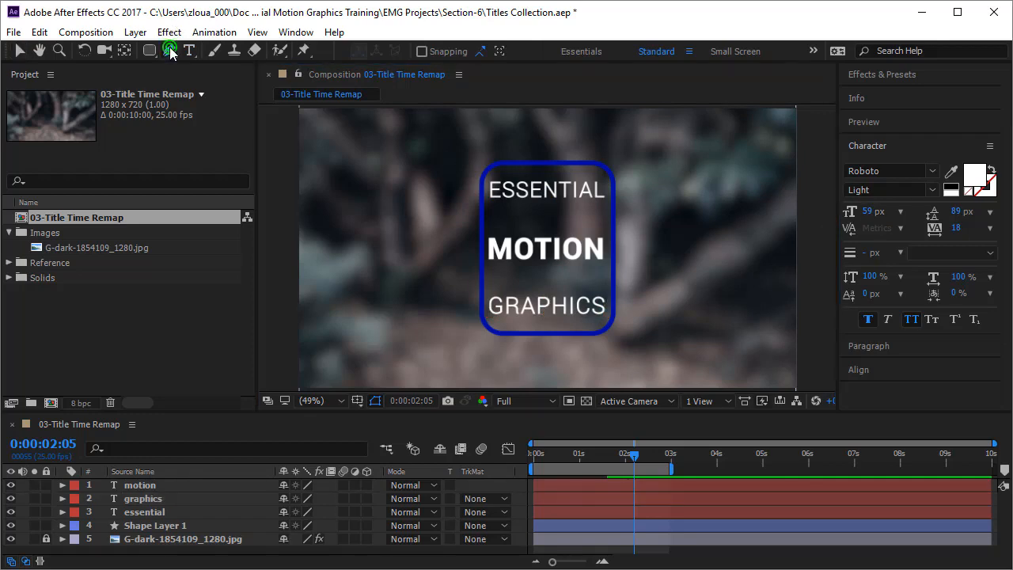
left_click(496, 218)
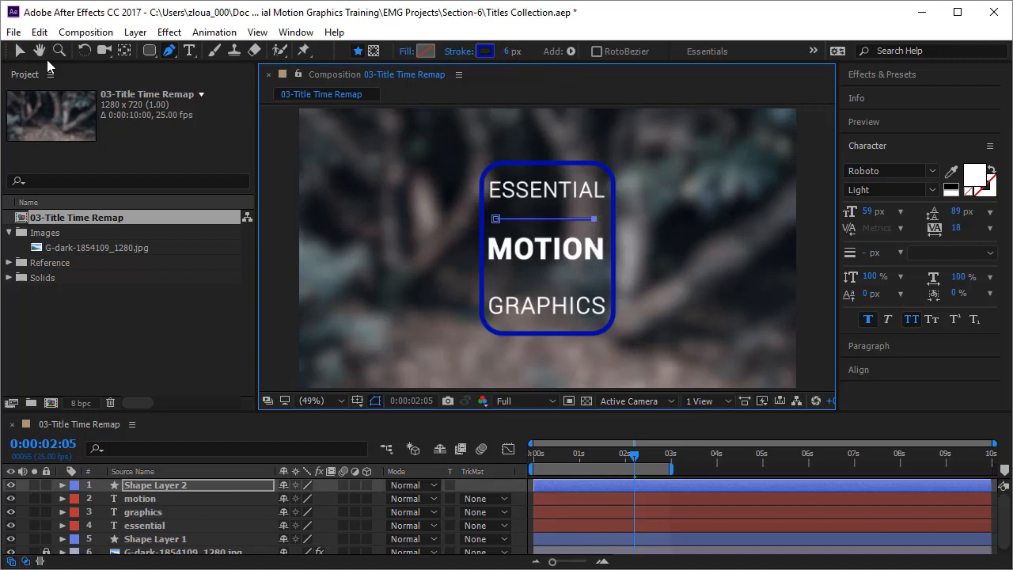
key("v")
key("ctrl+d")
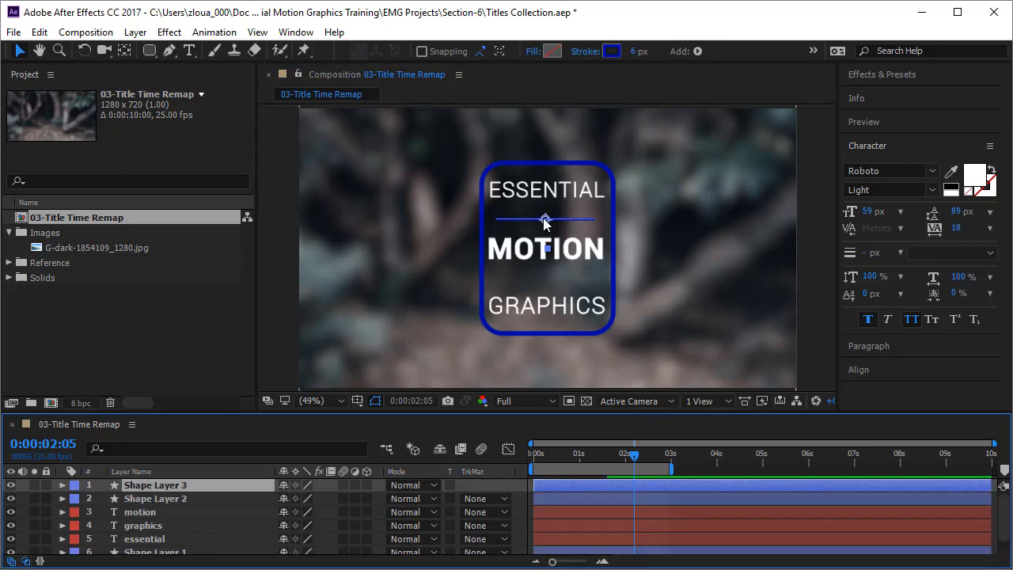
left_click_drag(544, 224, 553, 288)
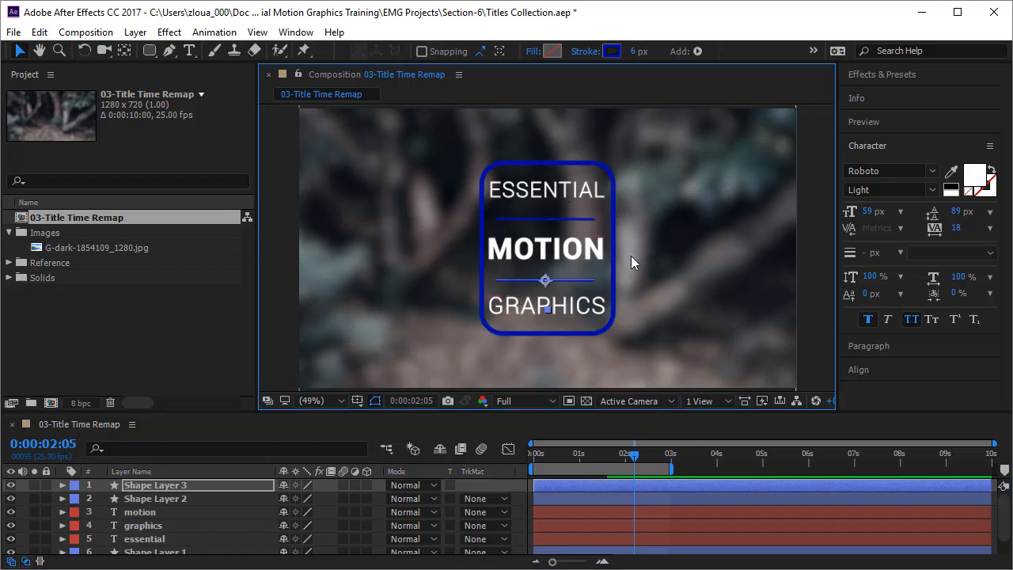
Pre-compose the two line layers and three text layers into a new composition named "03-Title Text"
left_click(226, 484)
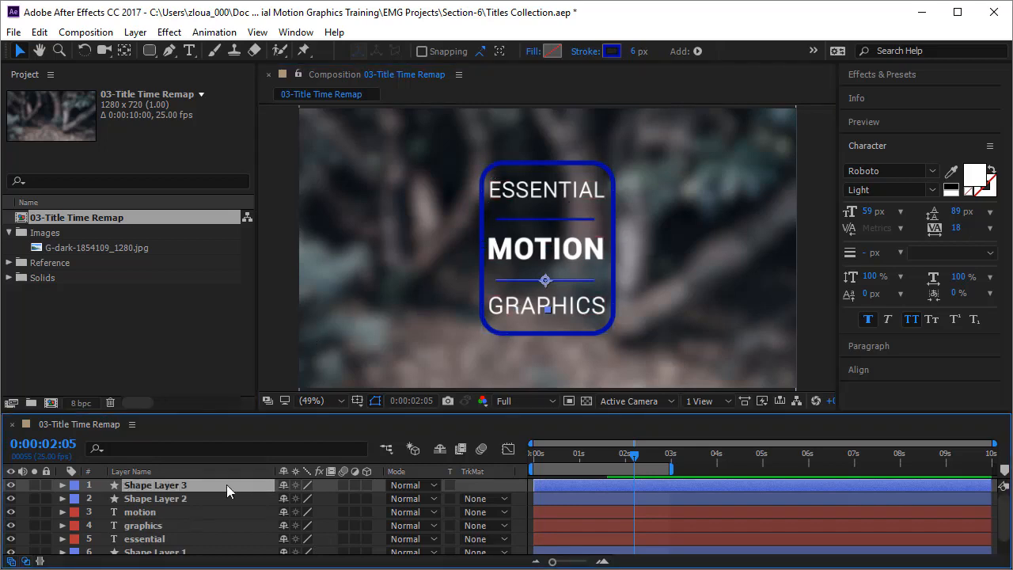
left_click(210, 539, "shift")
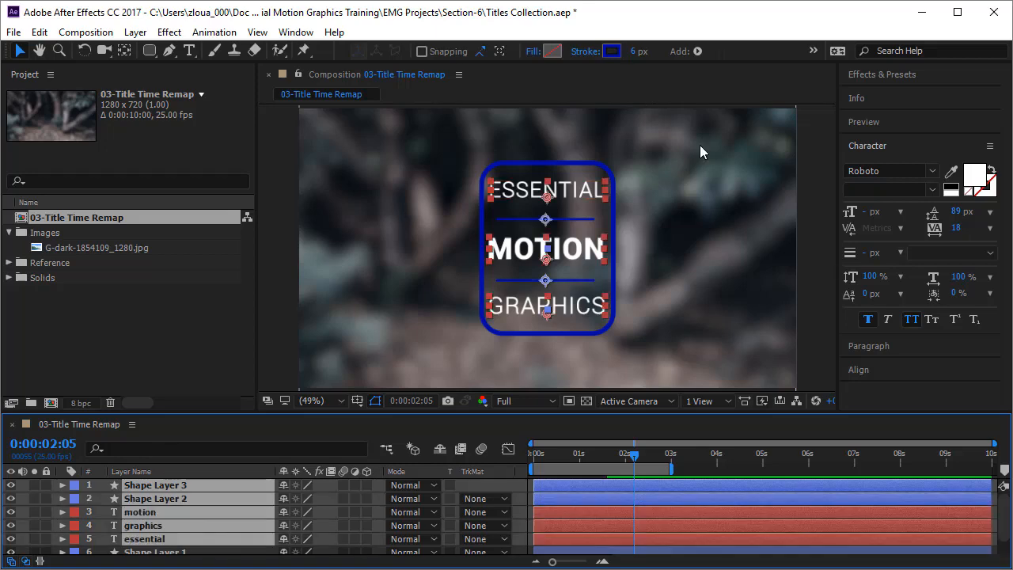
right_click(218, 510)
left_click(243, 511)
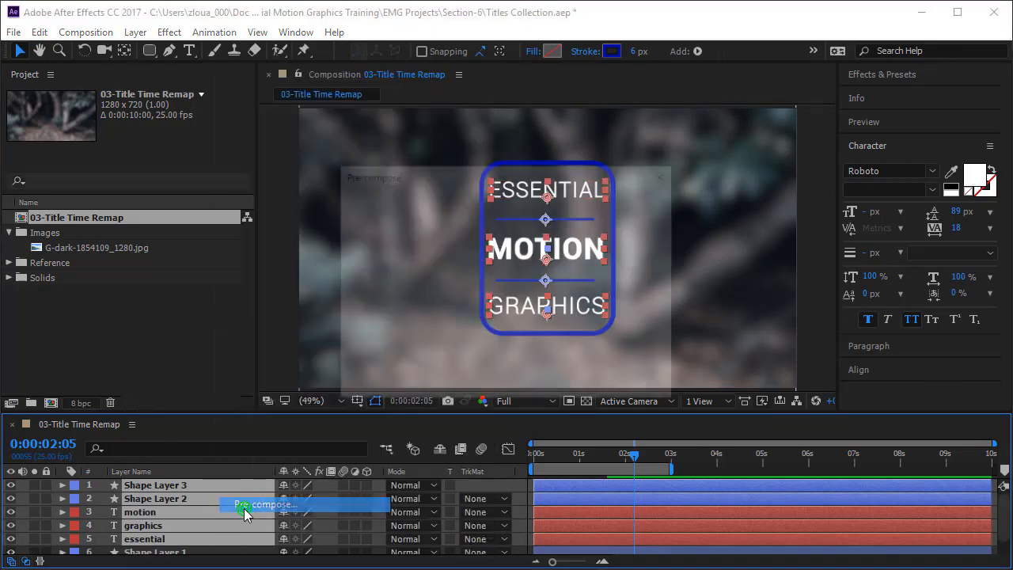
type("03")
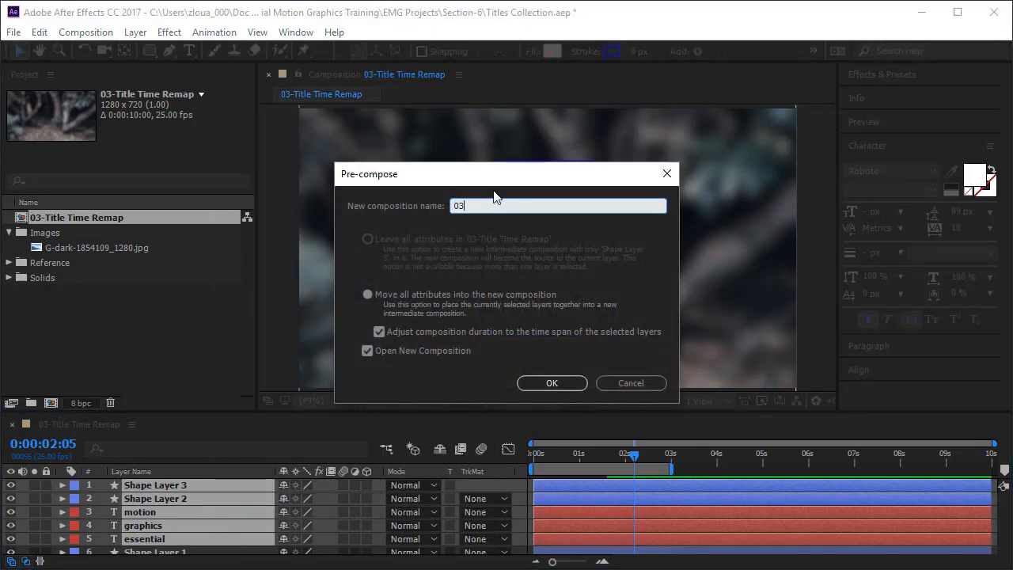
type("-Title Text")
left_click(559, 381)
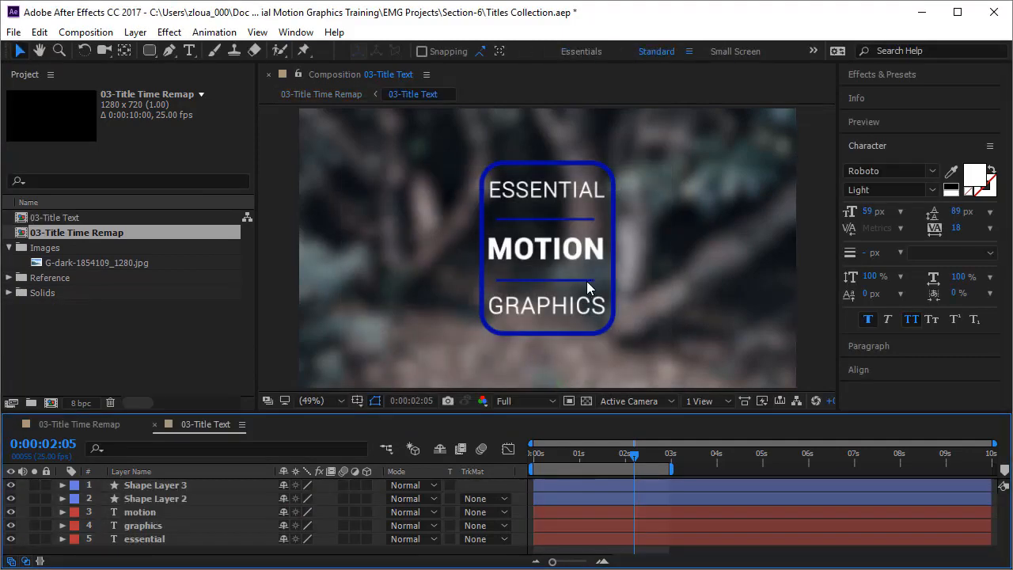
Draw a region of interest tightly around the title text and lines, and crop the composition to it
left_click(572, 399)
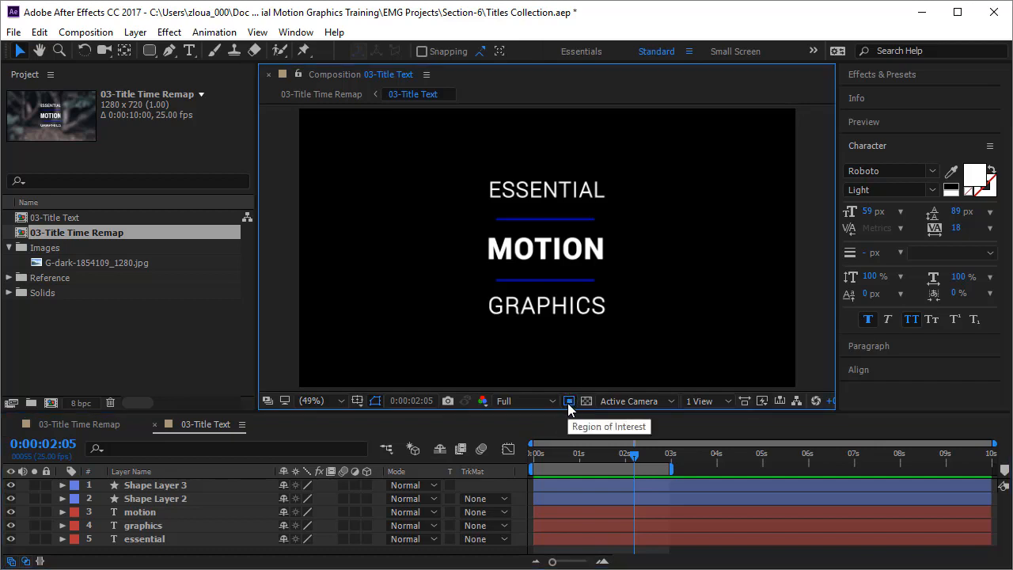
left_click_drag(485, 176, 609, 324)
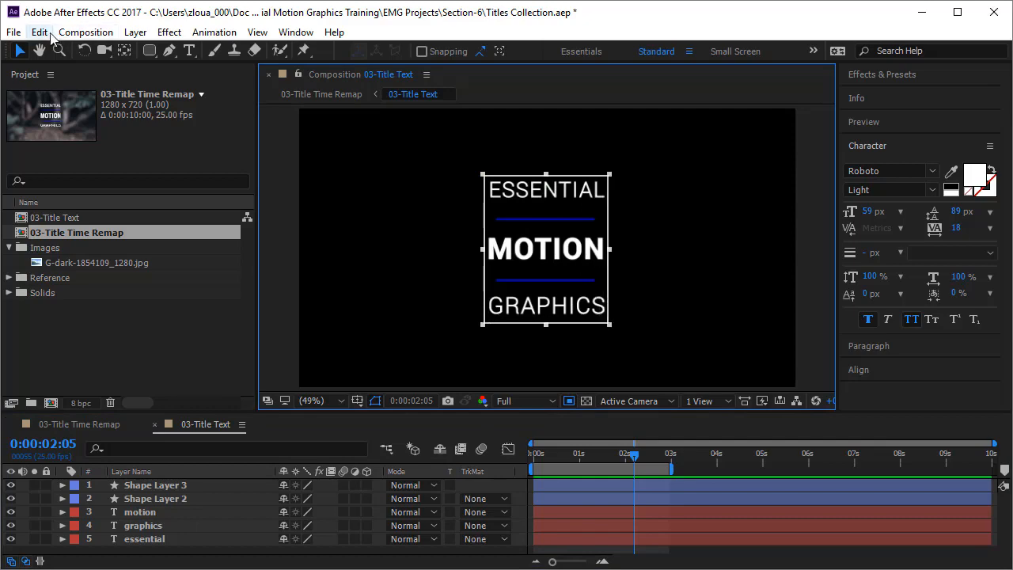
left_click(86, 32)
left_click(113, 143)
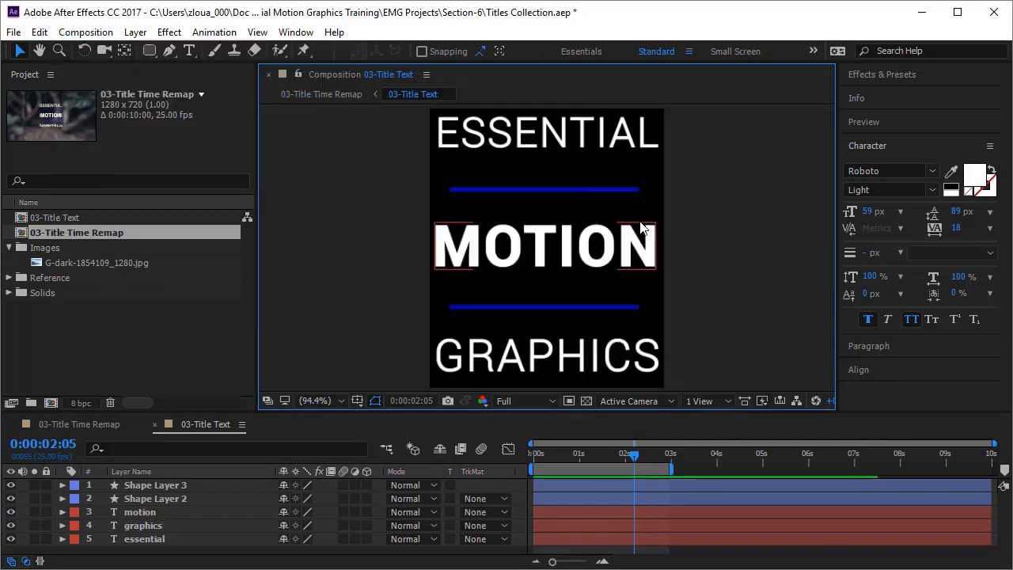
Add Position keyframes to all five layers of 03-Title Text at 0:00:00:24
left_click(515, 486)
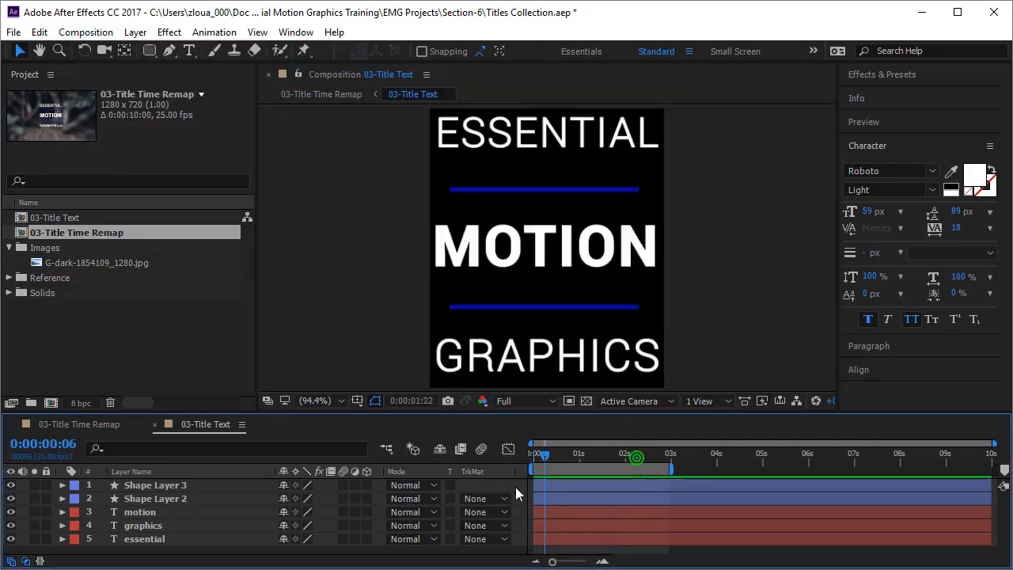
key("space")
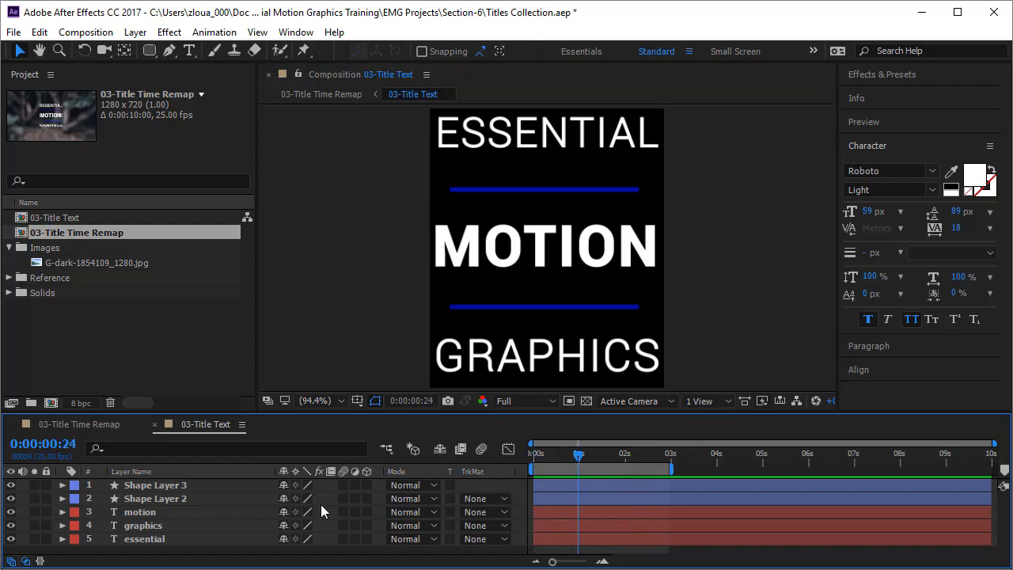
left_click(210, 490)
key("ctrl+a")
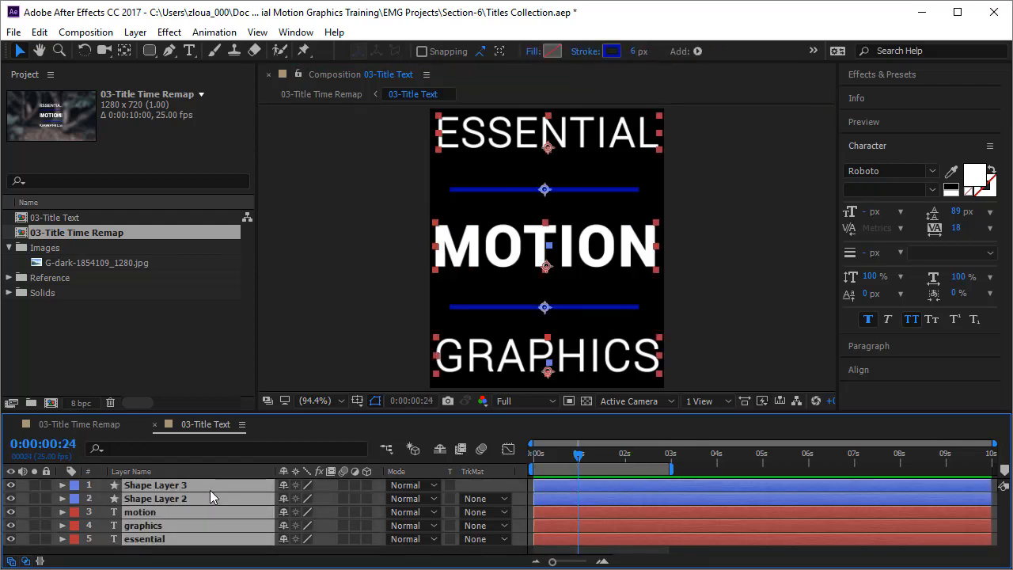
key("p")
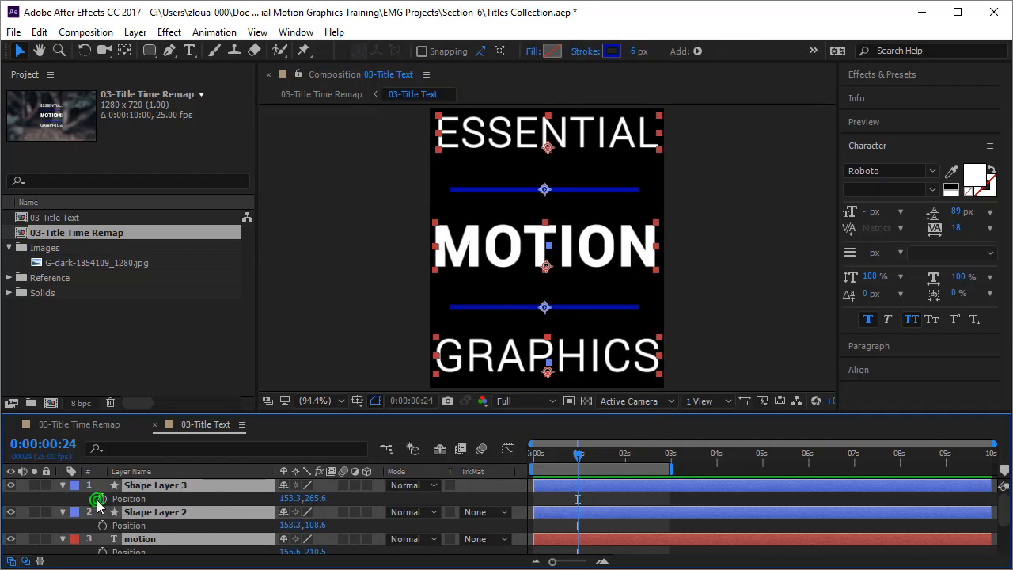
key("alt+shift+p")
At 0:00:00:00, move the ESSENTIAL text horizontally out of the frame to the left, at about X -161
left_click_drag(202, 411, 196, 349)
left_click_drag(577, 392, 515, 402)
left_click(714, 204)
left_click(579, 129)
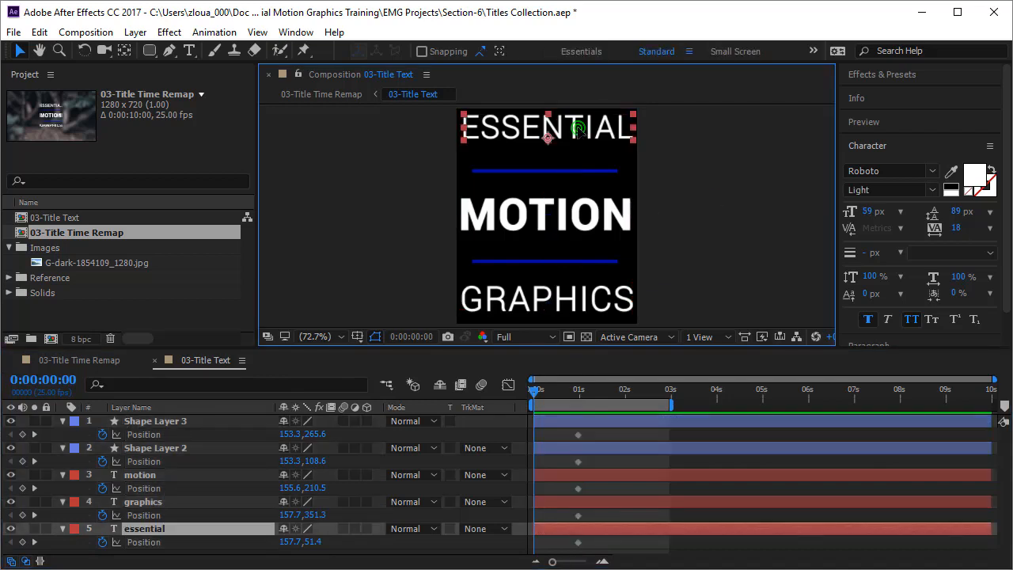
left_click_drag(579, 133, 394, 158)
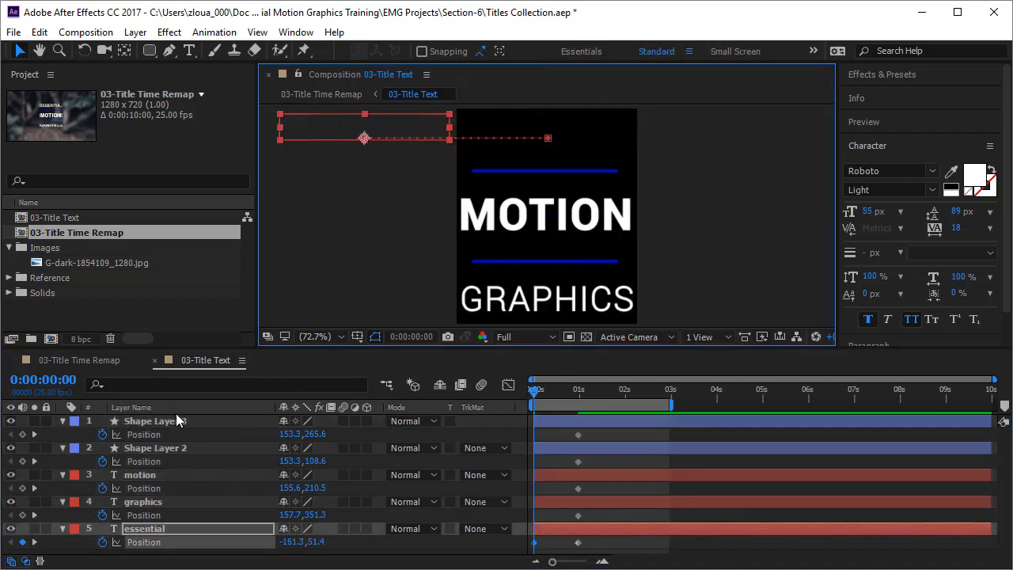
Enable motion blur on all five layers and for the whole composition
left_click(177, 421)
key("ctrl+a")
left_click(343, 421)
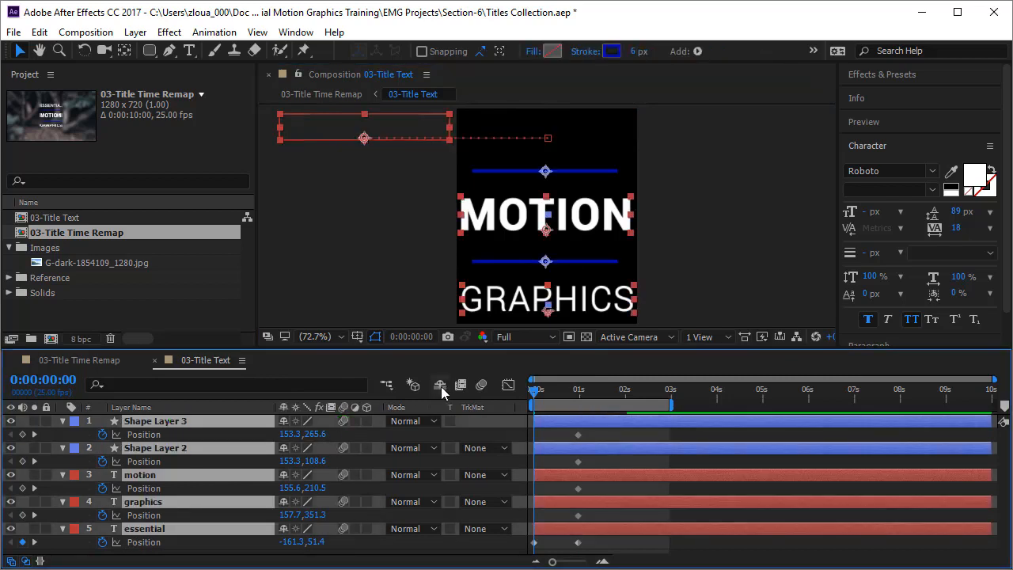
left_click(483, 386)
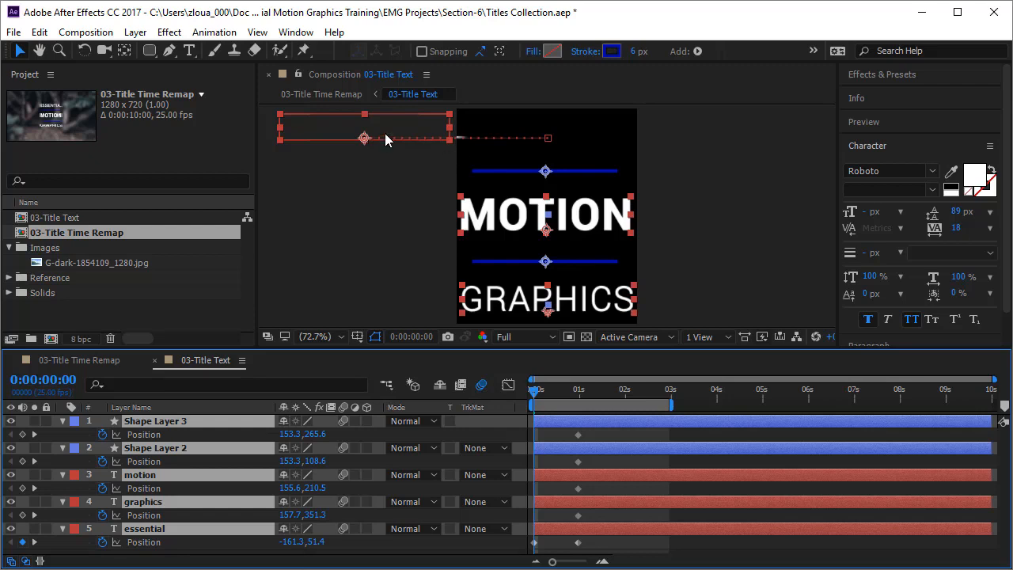
At time zero, position ESSENTIAL at about X -193, MOTION at about X 516 and GRAPHICS at about X -205, all outside the frame
left_click(364, 145)
left_click_drag(377, 136, 357, 139)
left_click(538, 238)
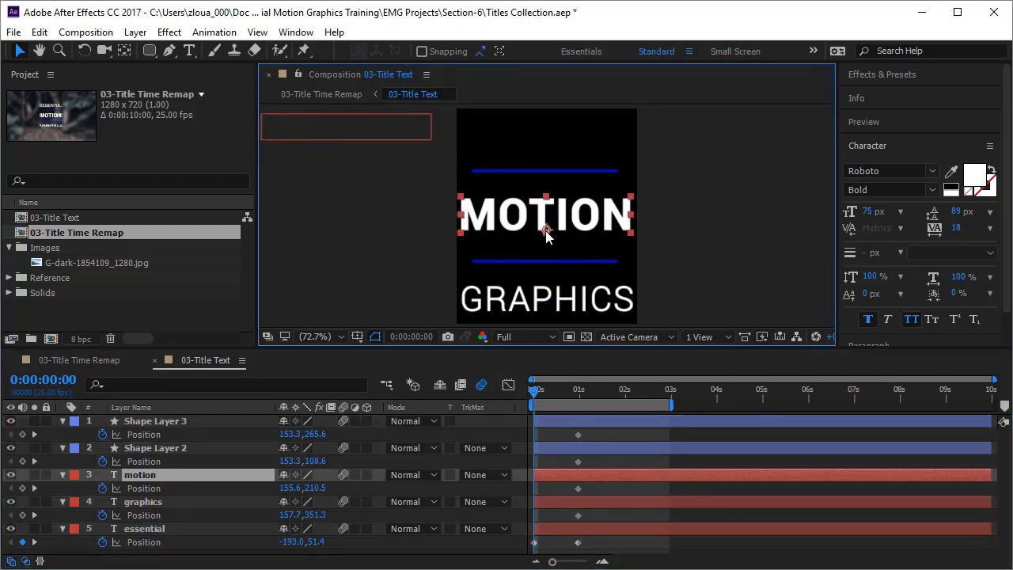
left_click_drag(546, 236, 753, 248)
left_click(611, 307)
left_click_drag(548, 314, 338, 312)
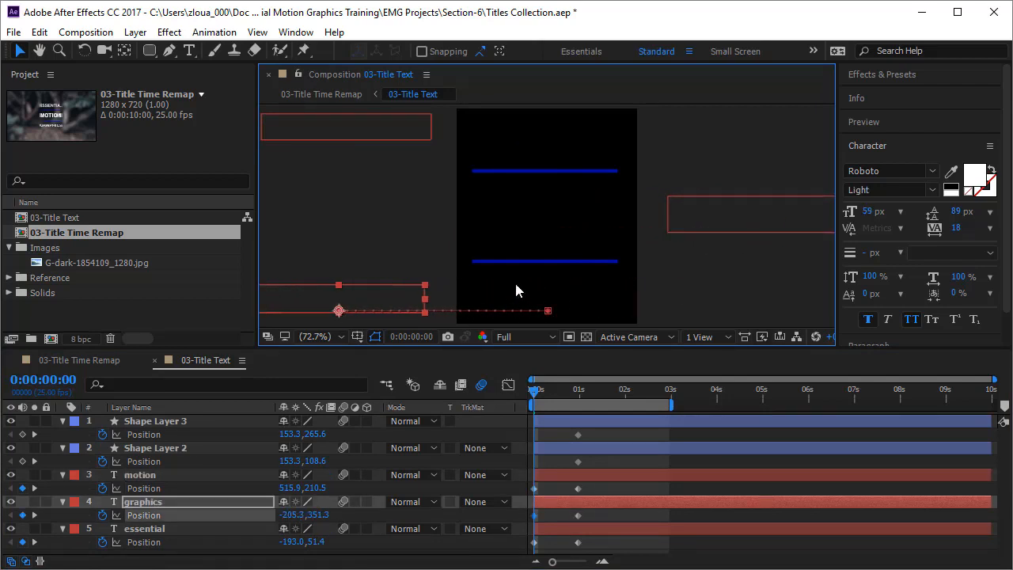
At time zero, move the lower line out of frame to about X -171 and the upper line to about X 475
left_click(199, 424)
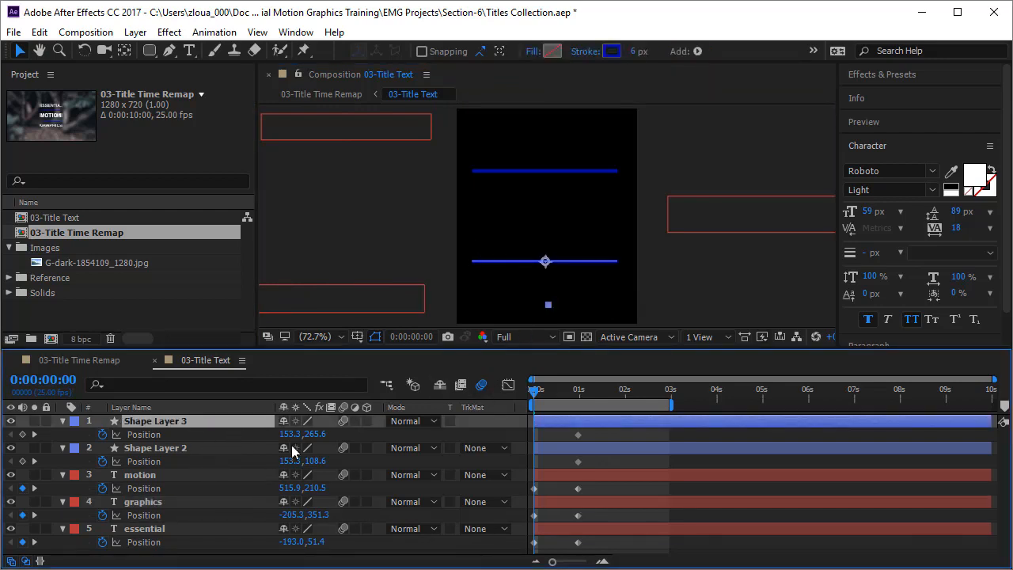
left_click_drag(550, 269, 362, 293)
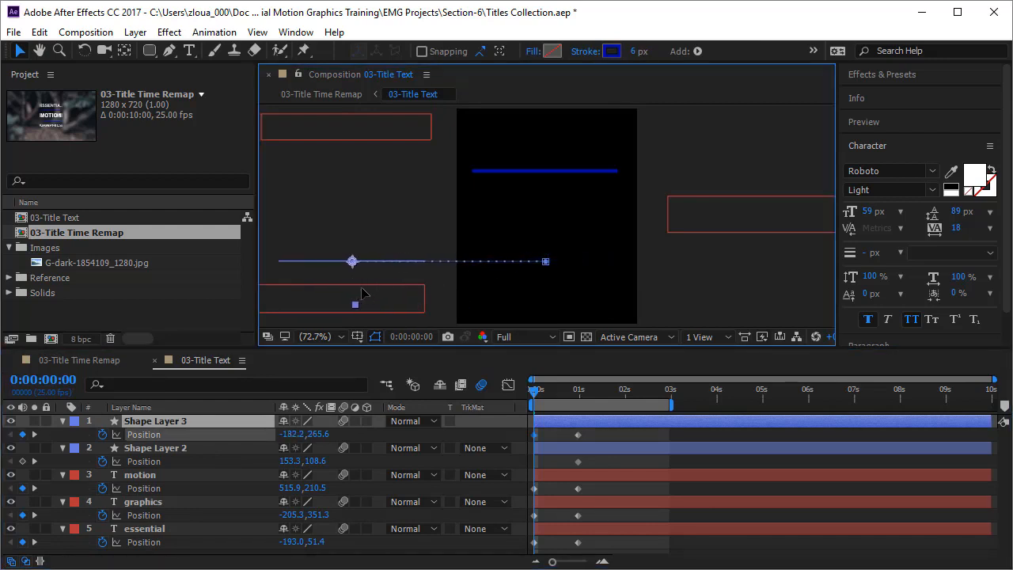
left_click(188, 452)
left_click_drag(544, 181, 729, 181)
Preview the title animation and delay both line layers to start at about 0.8 s
key("space")
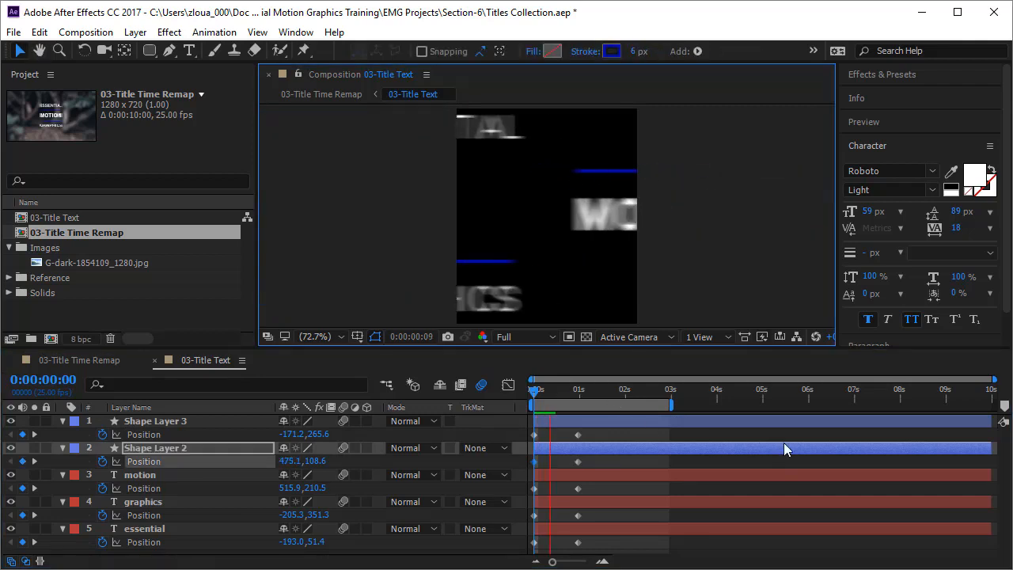
left_click(609, 424)
mouse_move(626, 424)
left_mouse_down()
mouse_move(636, 425)
mouse_move(622, 459)
mouse_move(645, 425)
left_mouse_up()
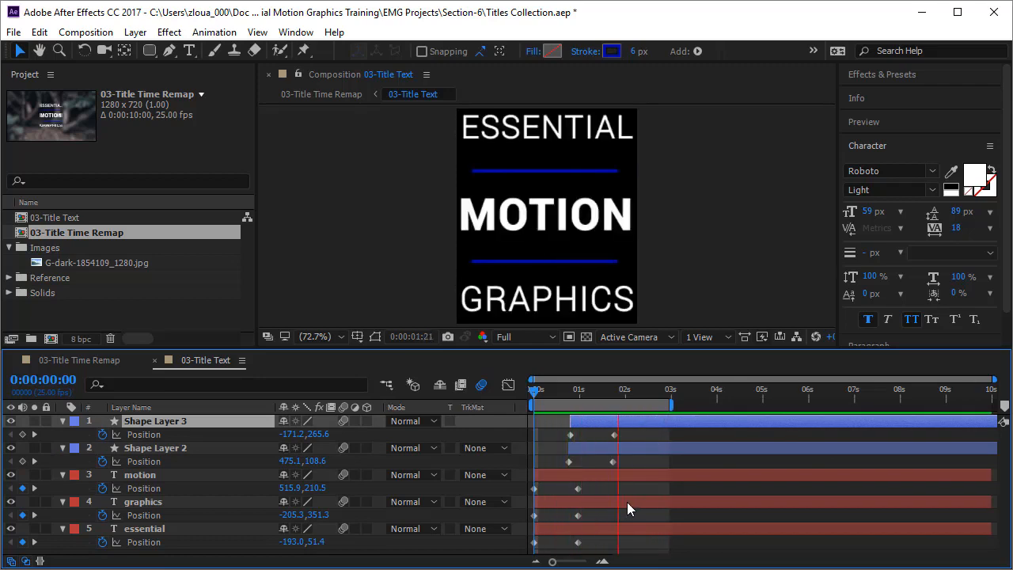
In 03-Title Time Remap, preview the timing and delay the 03-Title Text layer to start at 0:00:01:13
left_click(81, 360)
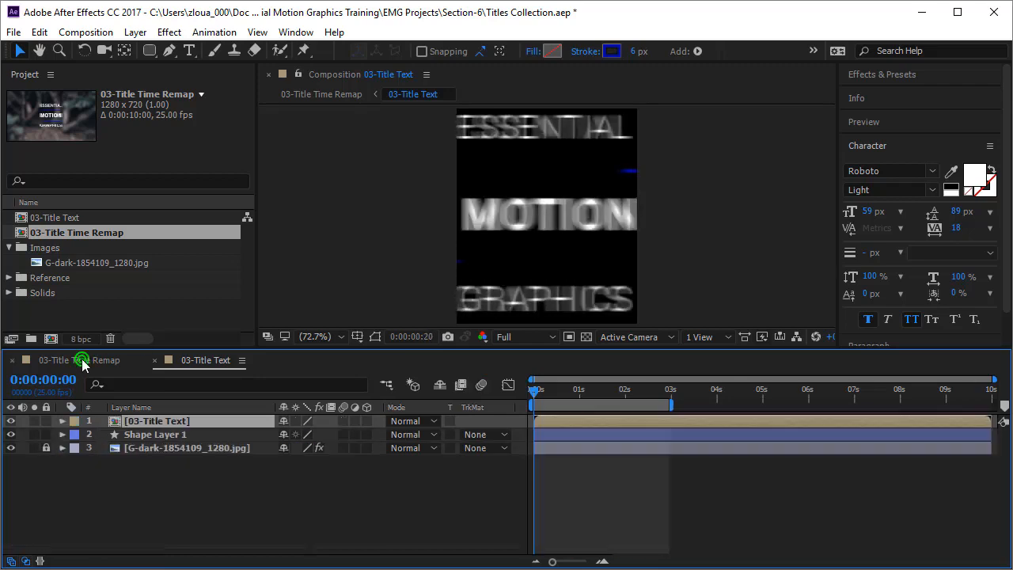
key("space")
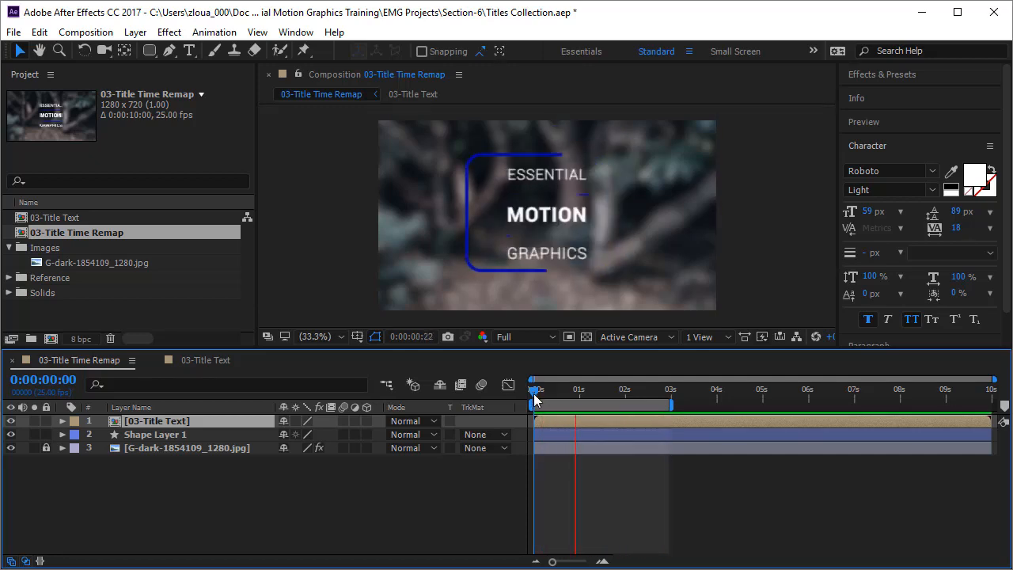
left_click_drag(539, 416, 569, 419)
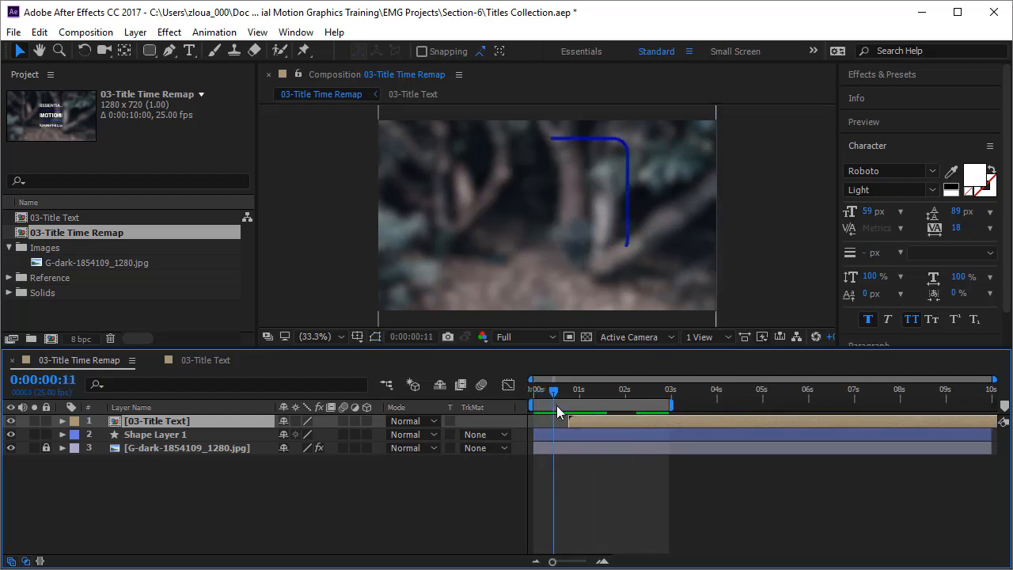
key("space")
left_click_drag(522, 418, 622, 426)
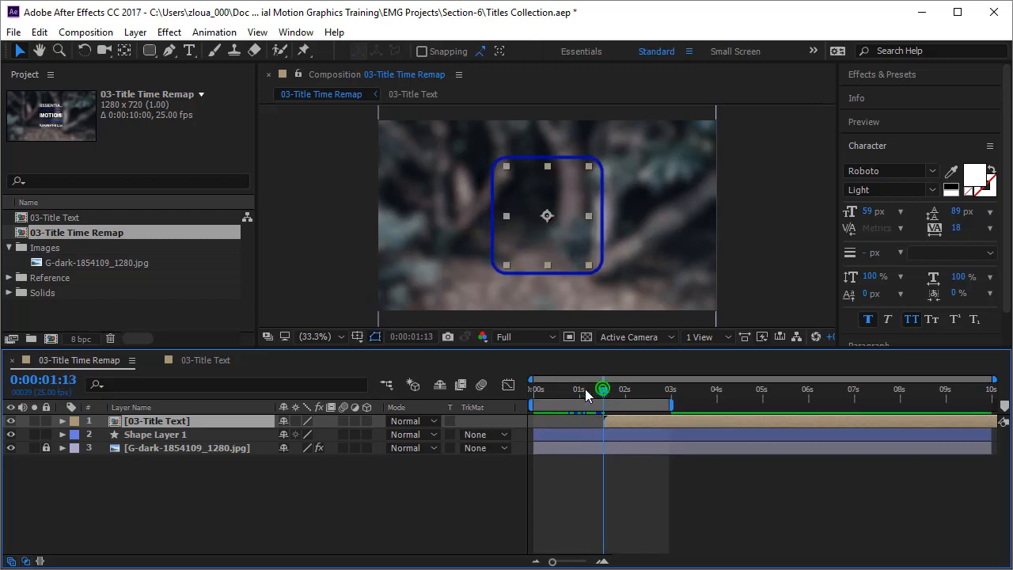
Preview from the beginning and shift the 03-Title Text layer slightly earlier, to start at about 1.4 s
key("Home")
left_click(601, 489)
key("space")
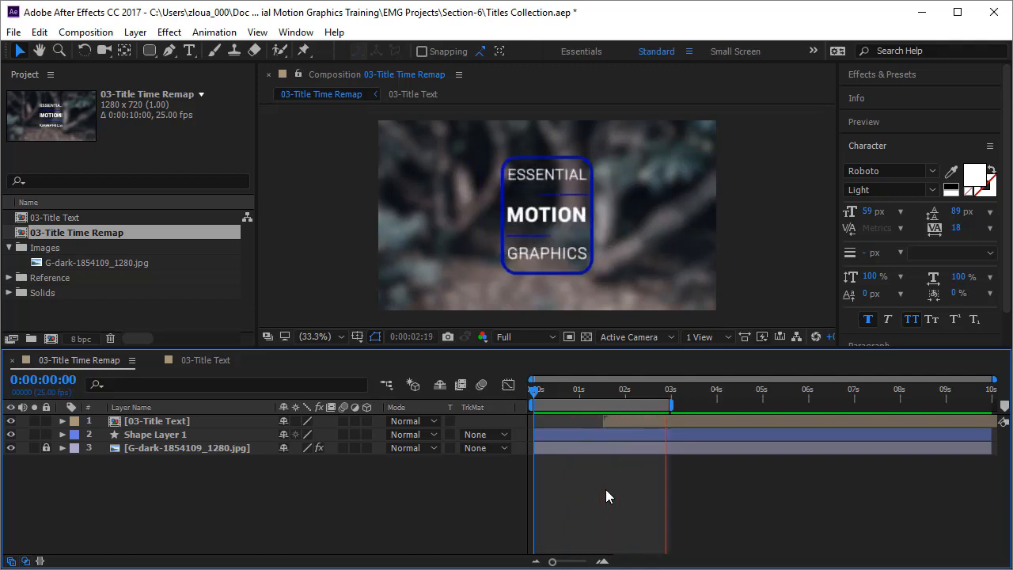
left_click_drag(615, 421, 611, 421)
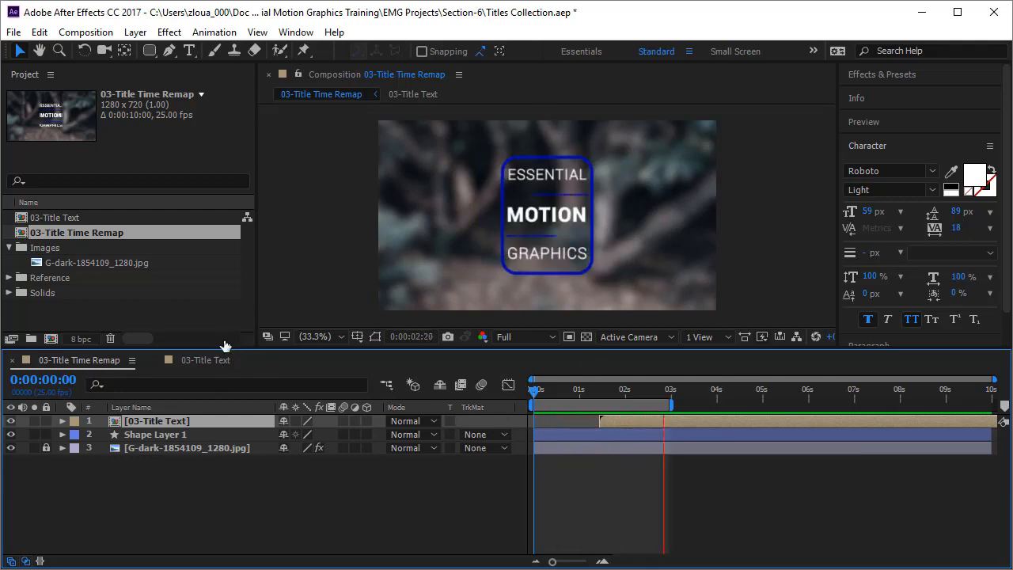
In 03-Title Text, move every layer's ending Position keyframe about 0.4 s earlier and preview the result in an enlarged view of 03-Title Time Remap
left_click(205, 360)
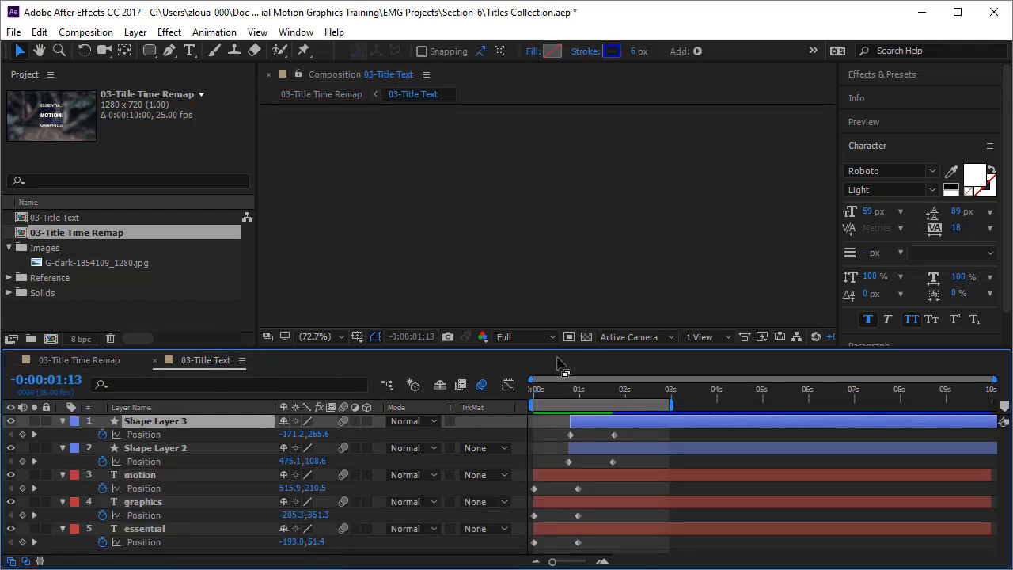
left_click_drag(556, 357, 546, 267)
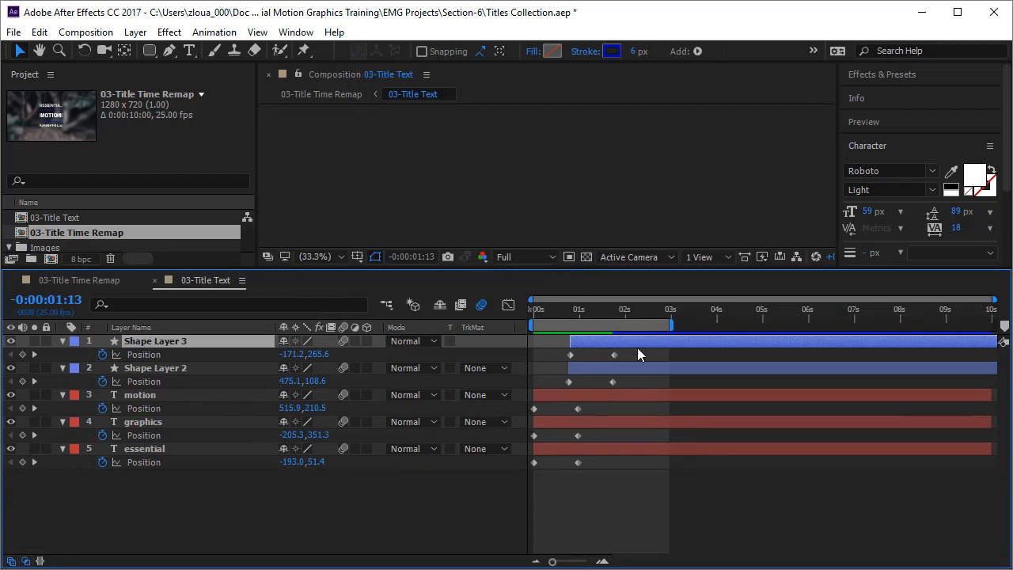
left_click_drag(631, 350, 574, 494)
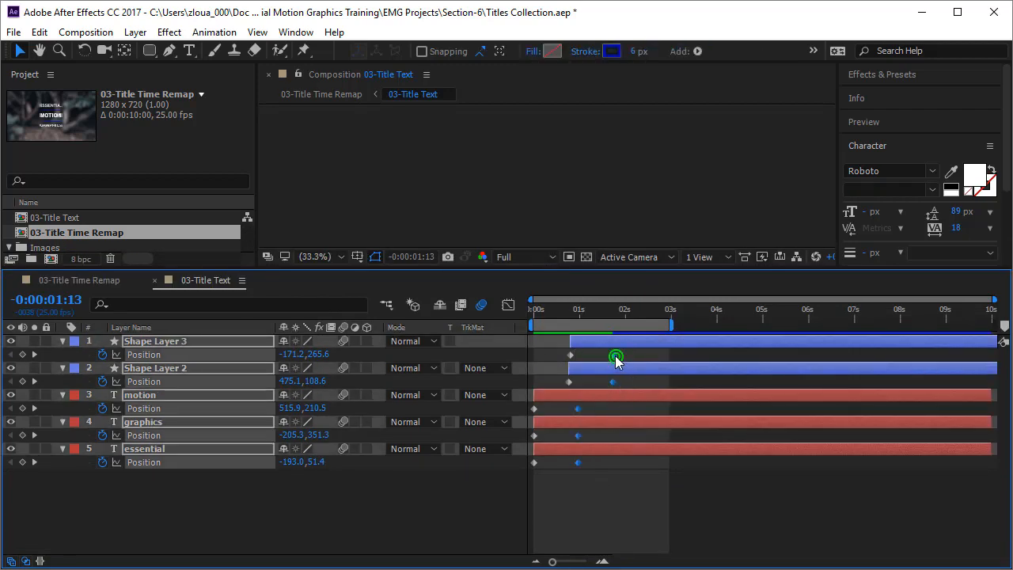
left_click_drag(617, 358, 599, 357)
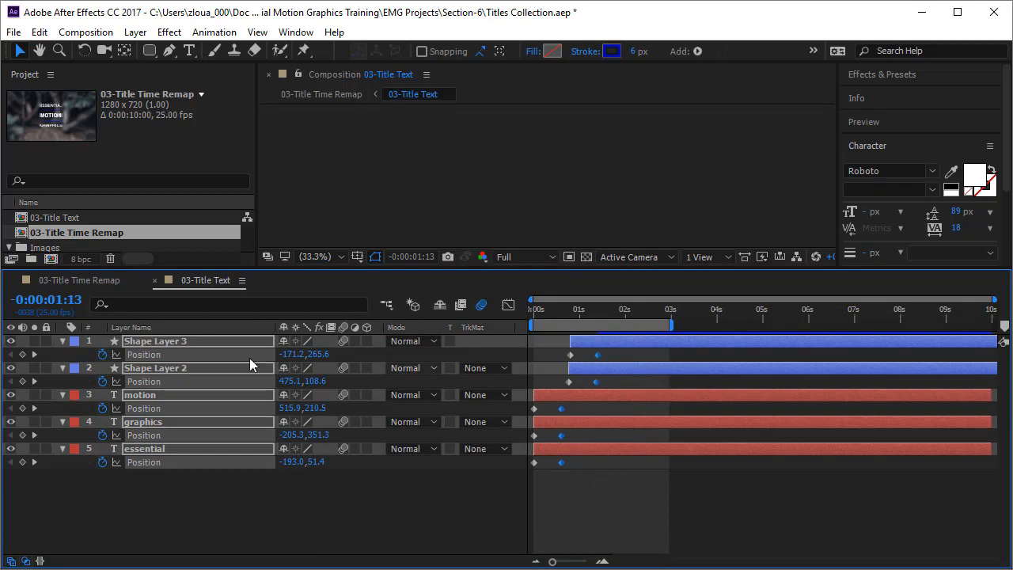
left_click(70, 284)
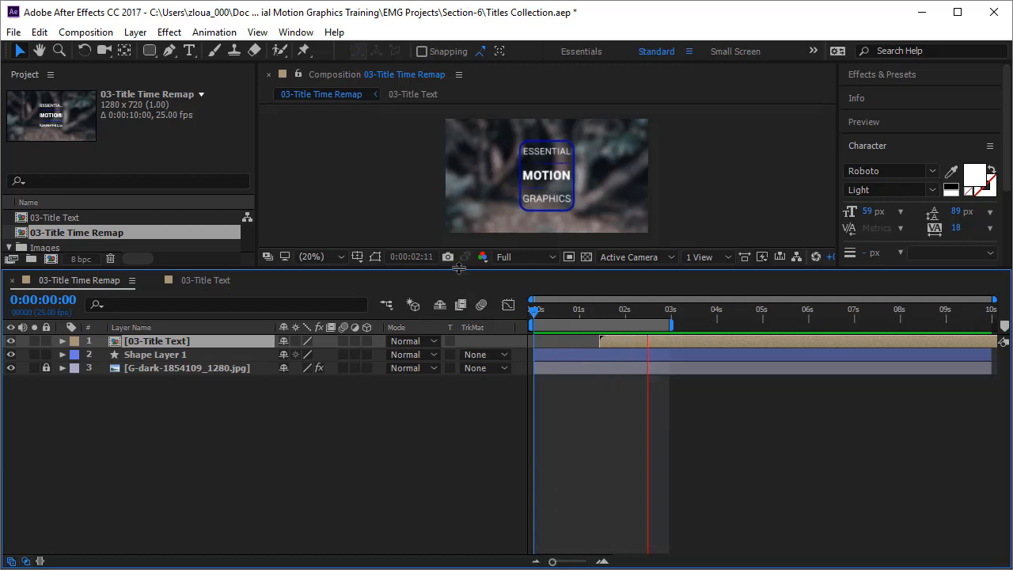
left_click_drag(459, 269, 475, 402)
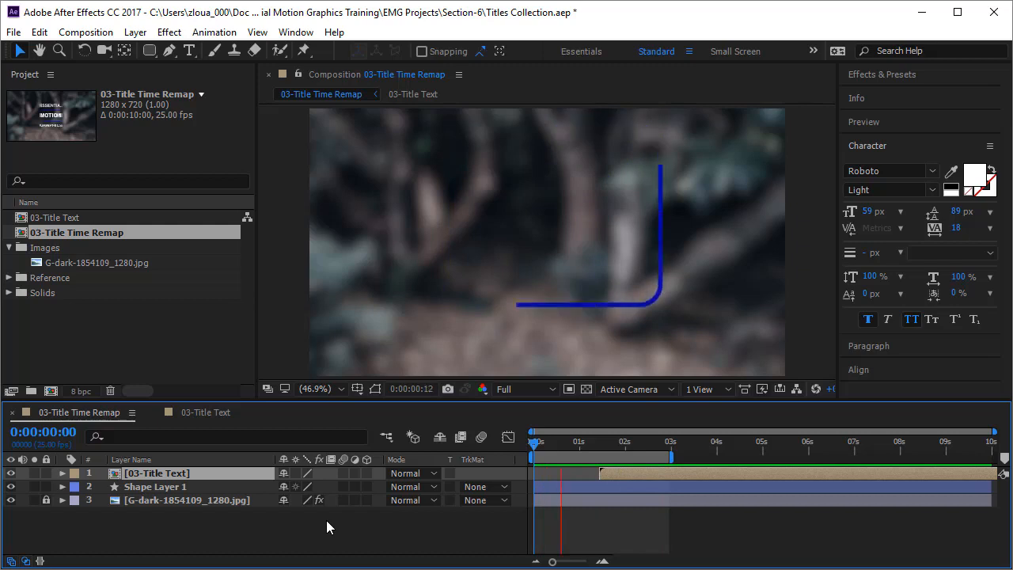
Pre-compose the 03-Title Text layer and Shape Layer 1 into a new composition named "03-Title Together"
left_click(188, 486)
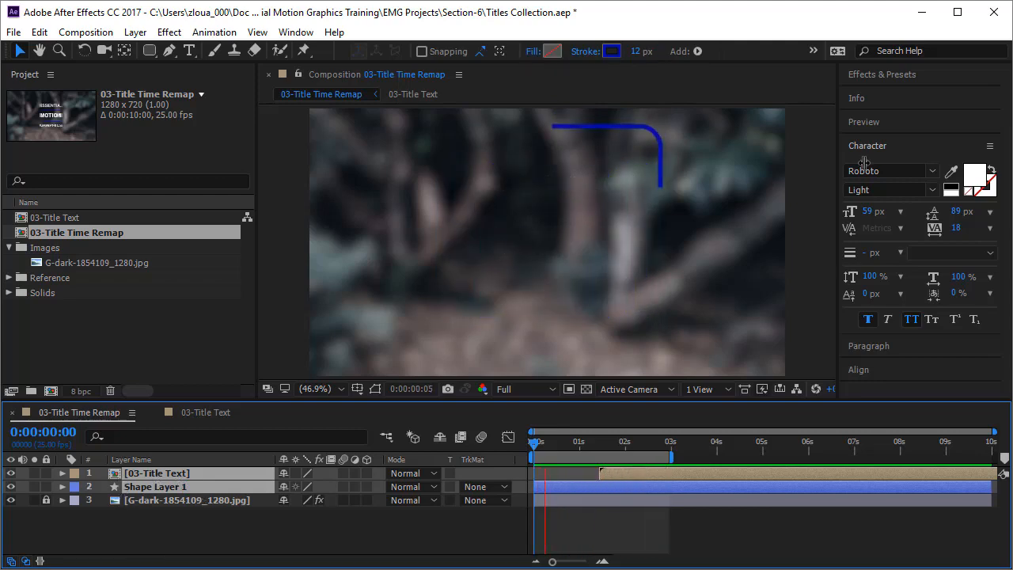
right_click(194, 492)
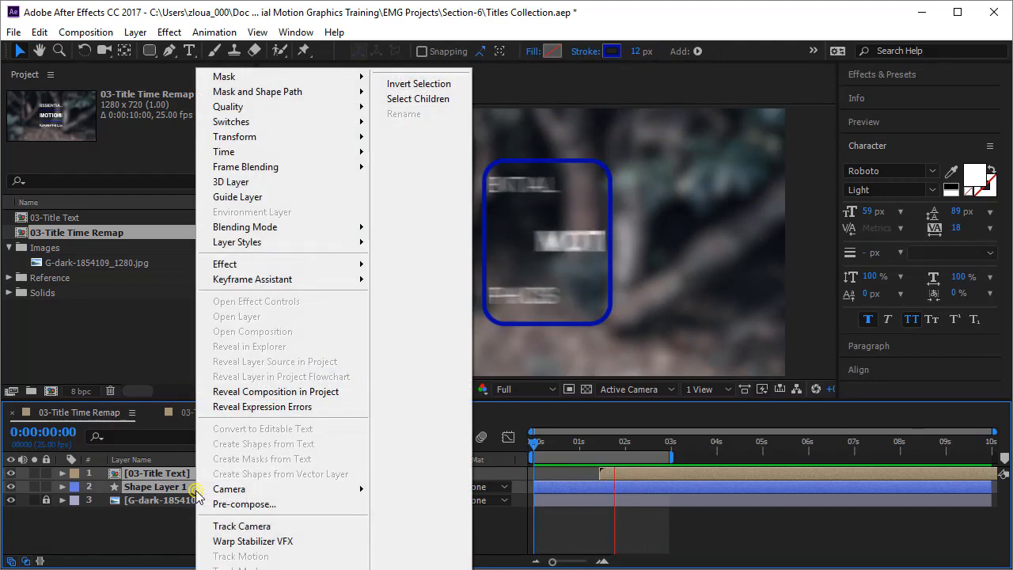
left_click(241, 504)
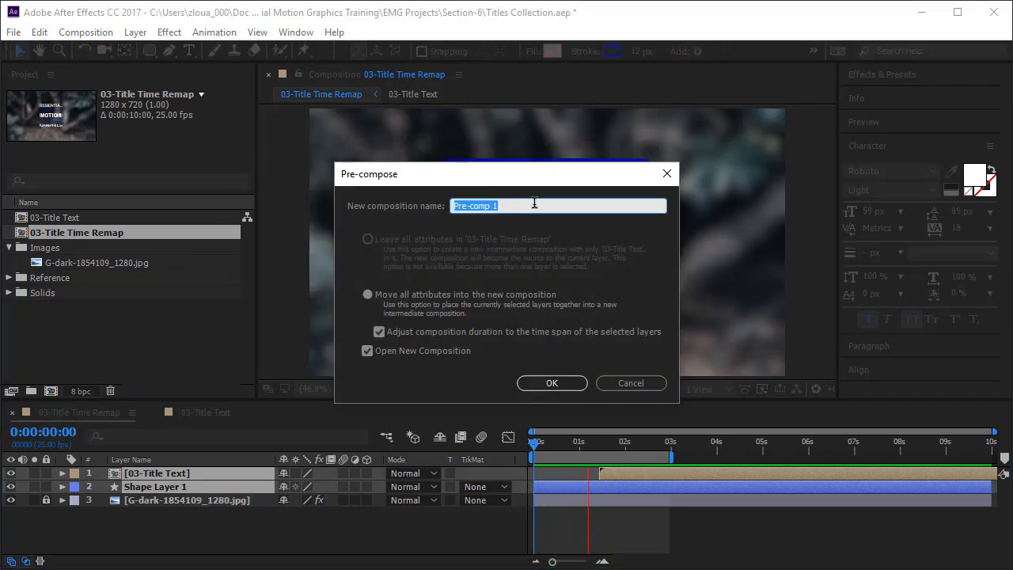
type("03-Title ")
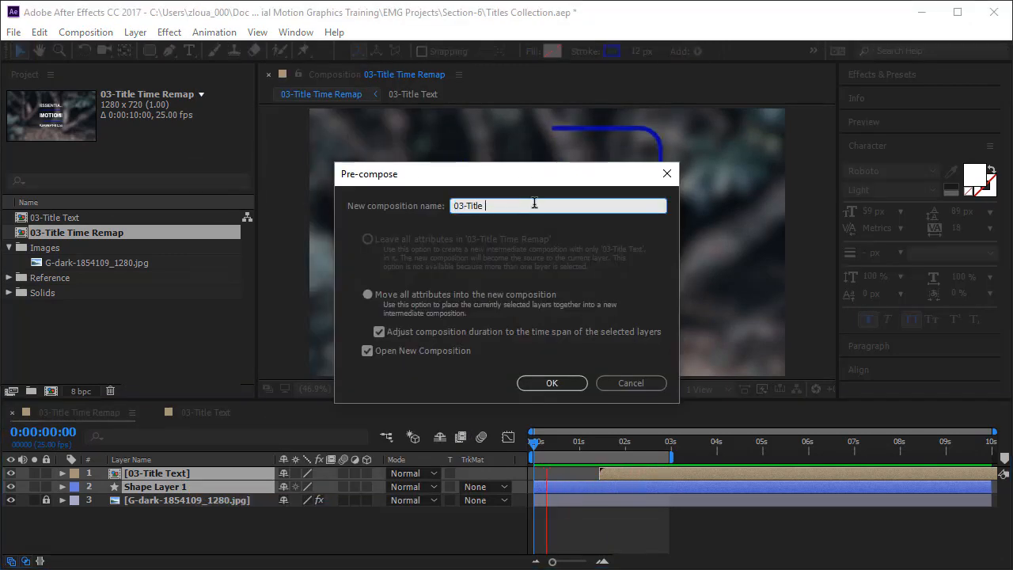
type("Together")
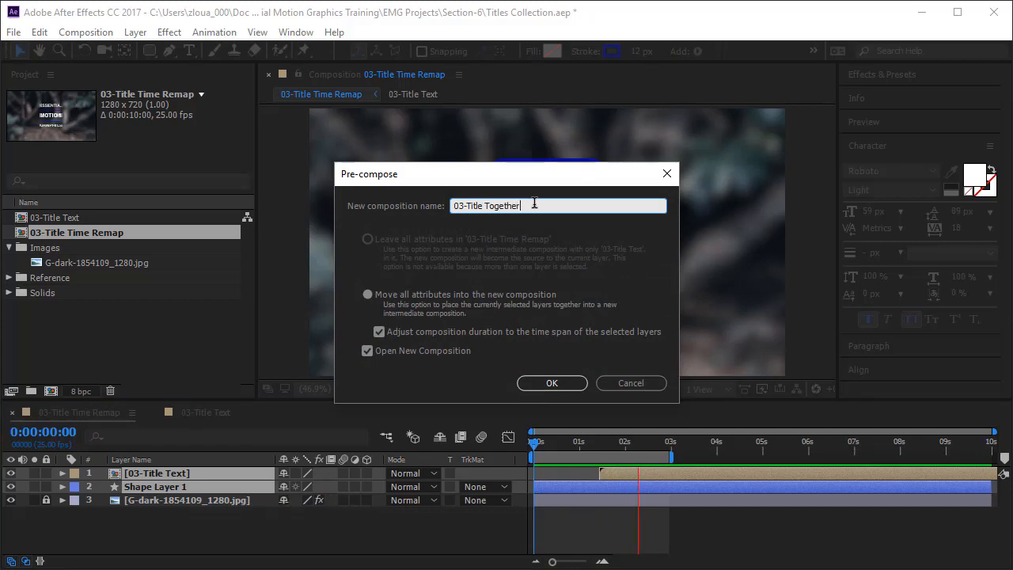
left_click(568, 382)
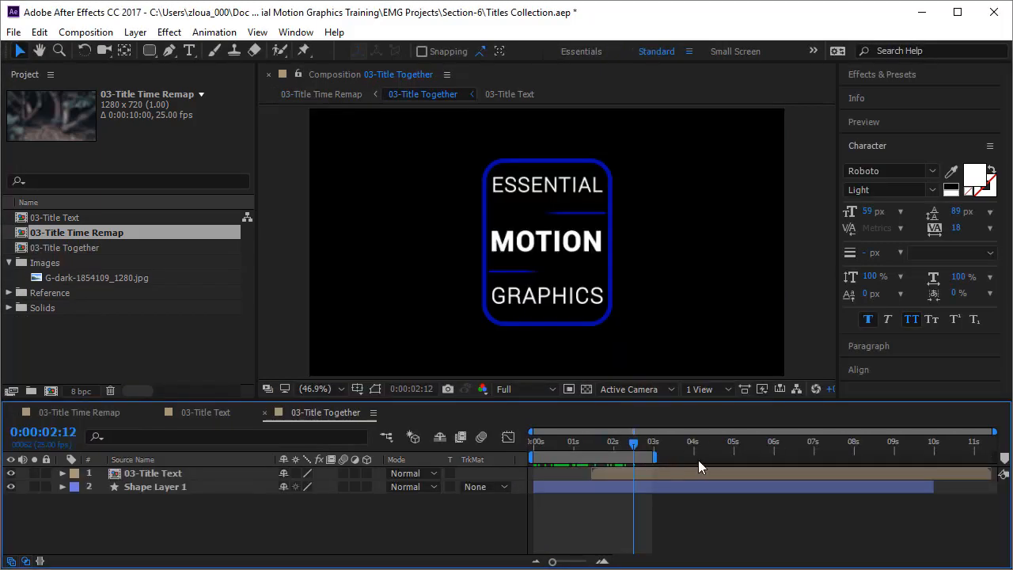
Preview 03-Title Together from the start and extend its work area to end at about 9.5 s
left_click_drag(637, 451, 502, 465)
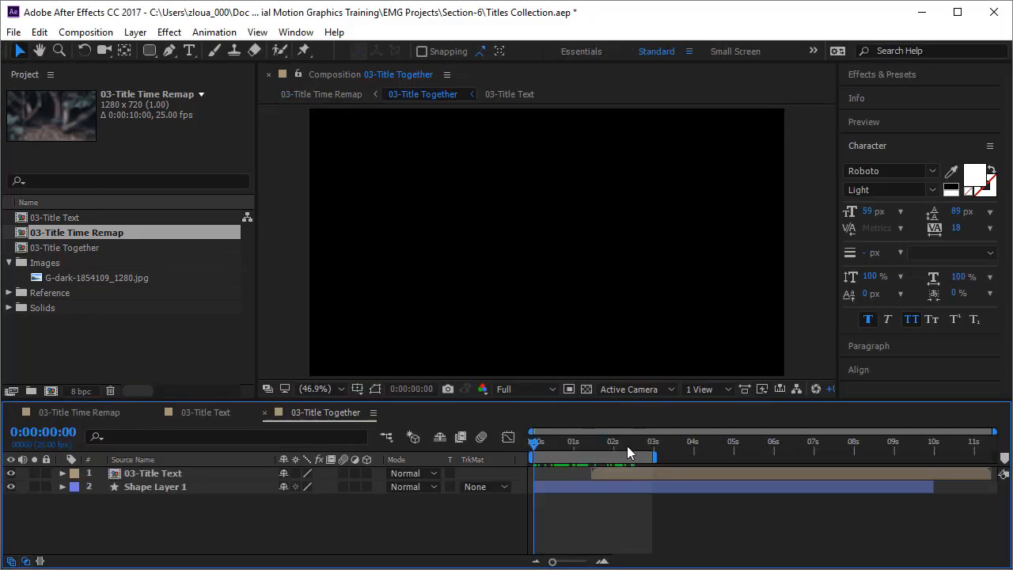
key("space")
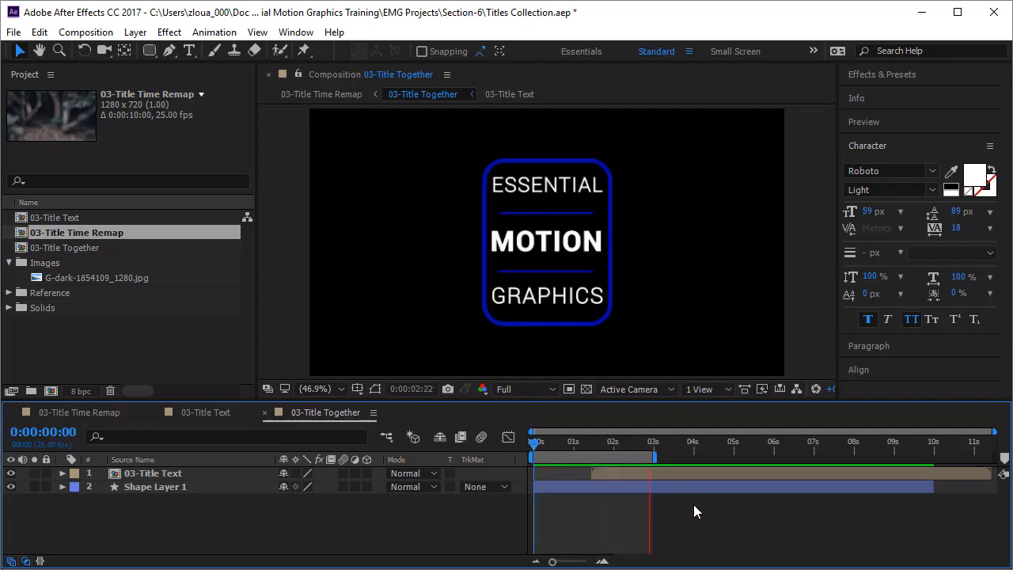
left_click_drag(655, 455, 914, 457)
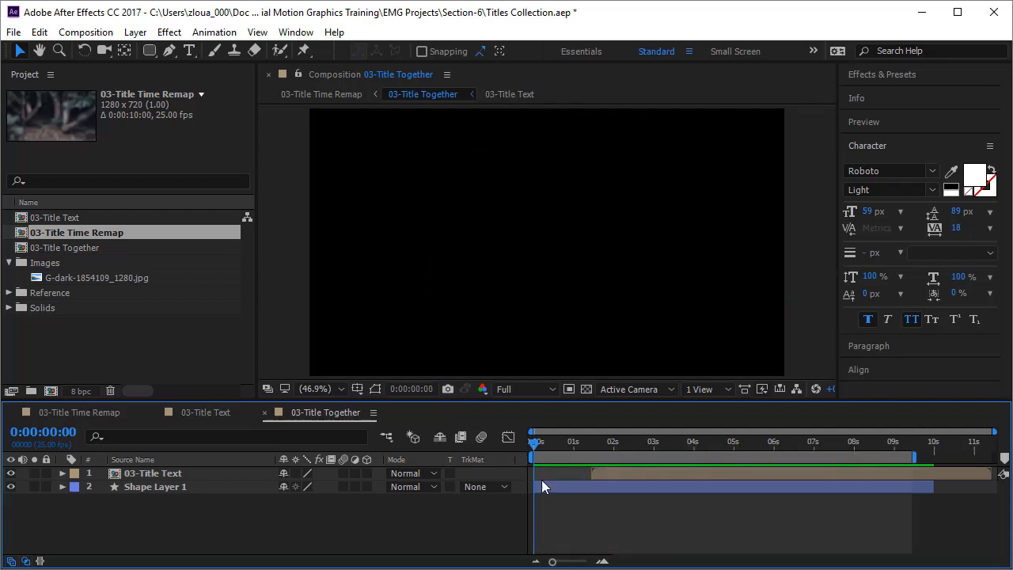
End the work area of 03-Title Together at 4 s and trim the composition to it
left_click_drag(535, 445, 696, 468)
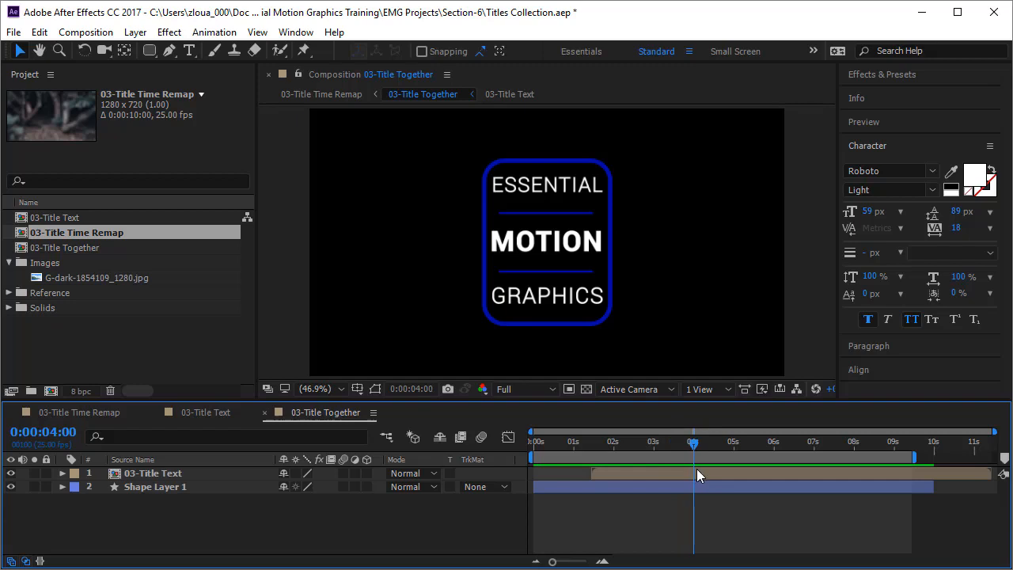
key("n")
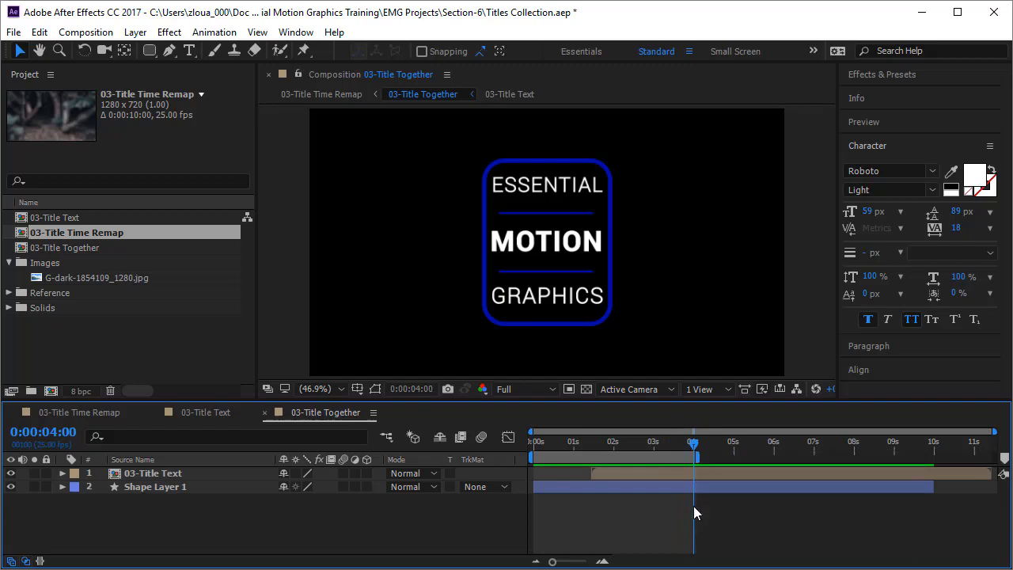
right_click(602, 458)
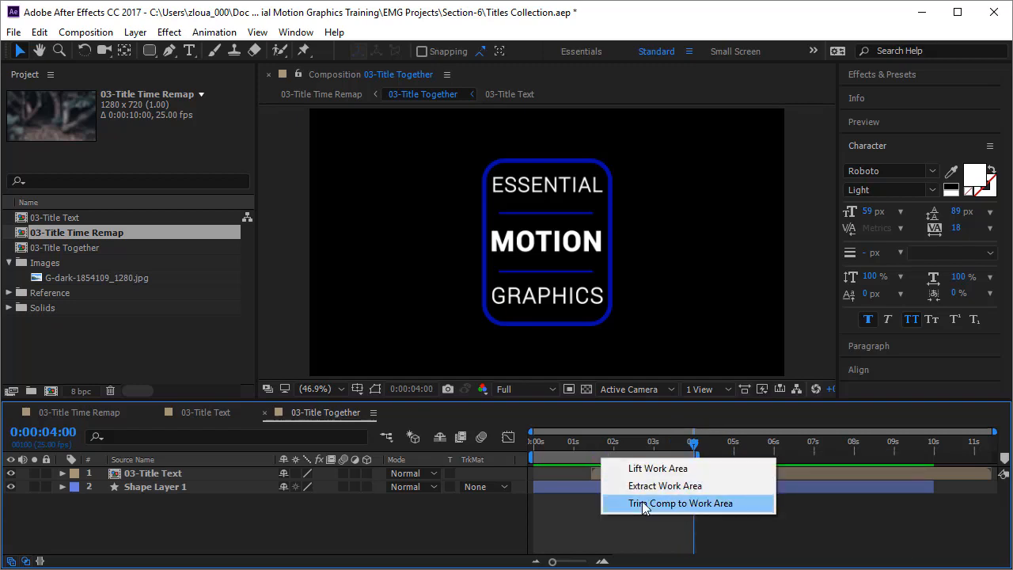
left_click(643, 507)
Preview the trimmed 03-Title Together animation from the beginning
left_click(986, 446)
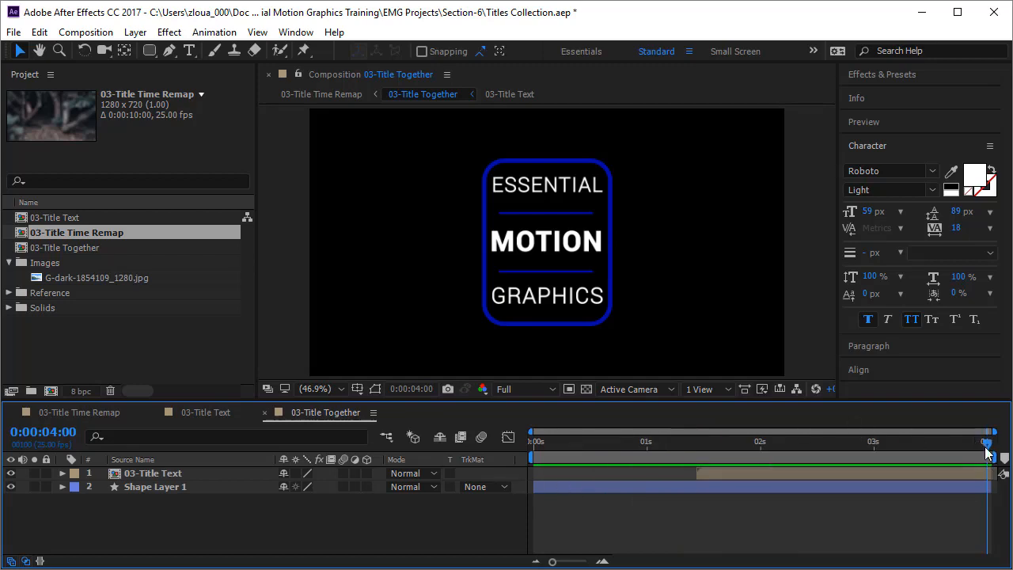
key("space")
left_click_drag(567, 515, 523, 518)
key("space")
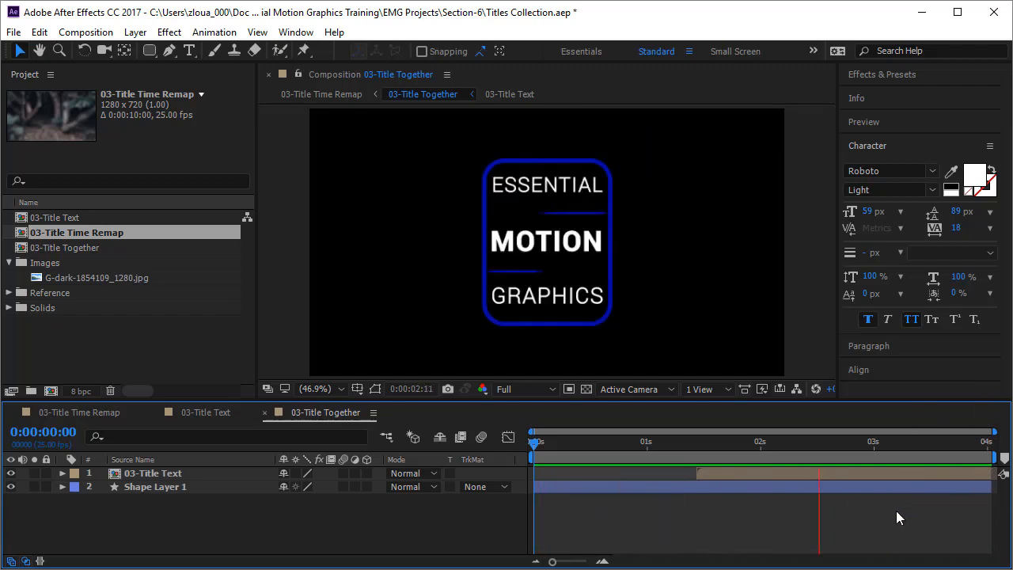
Extend the work area of 03-Title Time Remap to the composition's end at 10 s and preview it
left_click(72, 412)
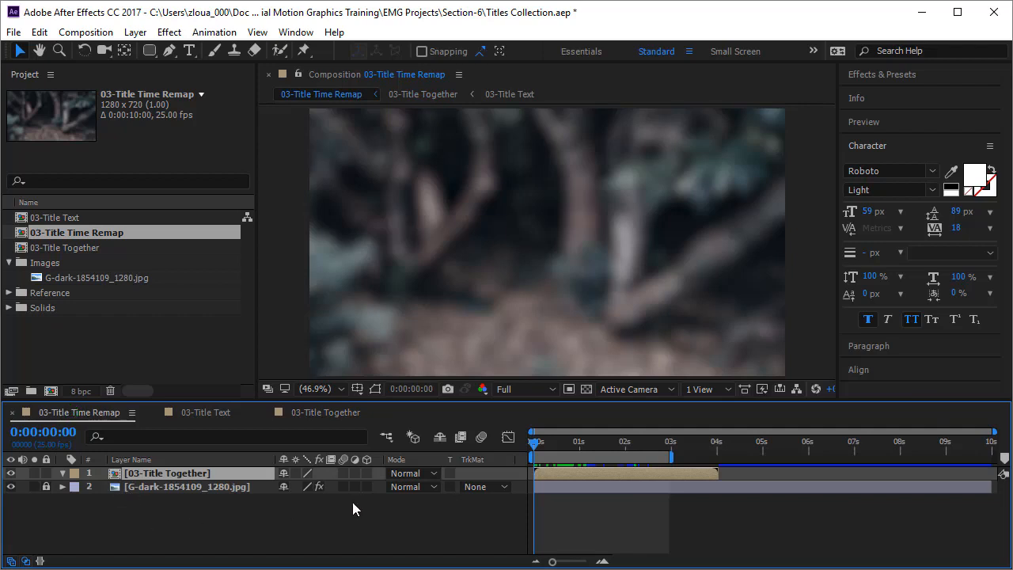
left_click_drag(671, 458, 993, 451)
key("space")
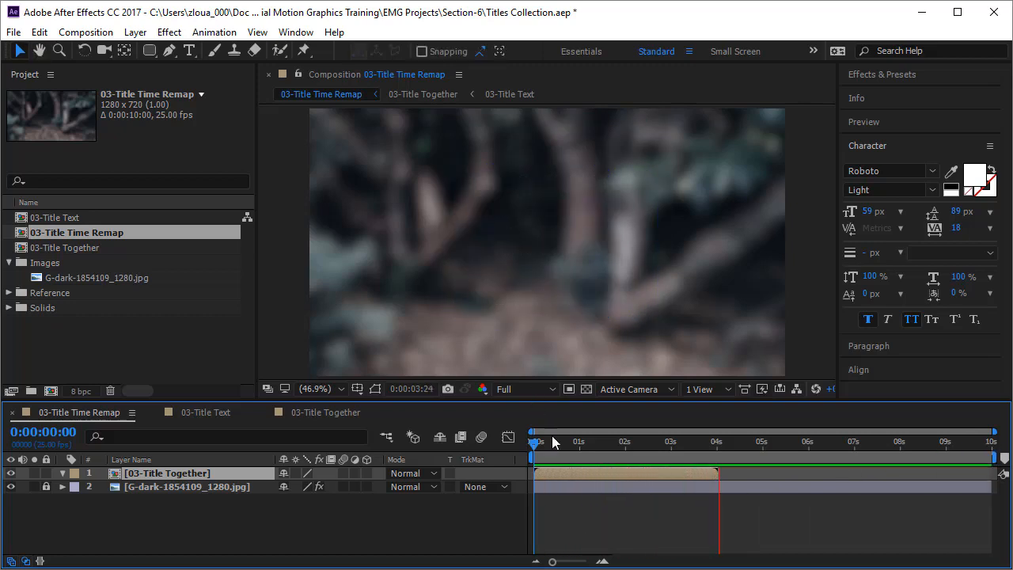
Enable time remapping on the 03-Title Together layer and extend the layer to the composition's end at 10 s
left_click(159, 513)
left_click(161, 472)
right_click(162, 473)
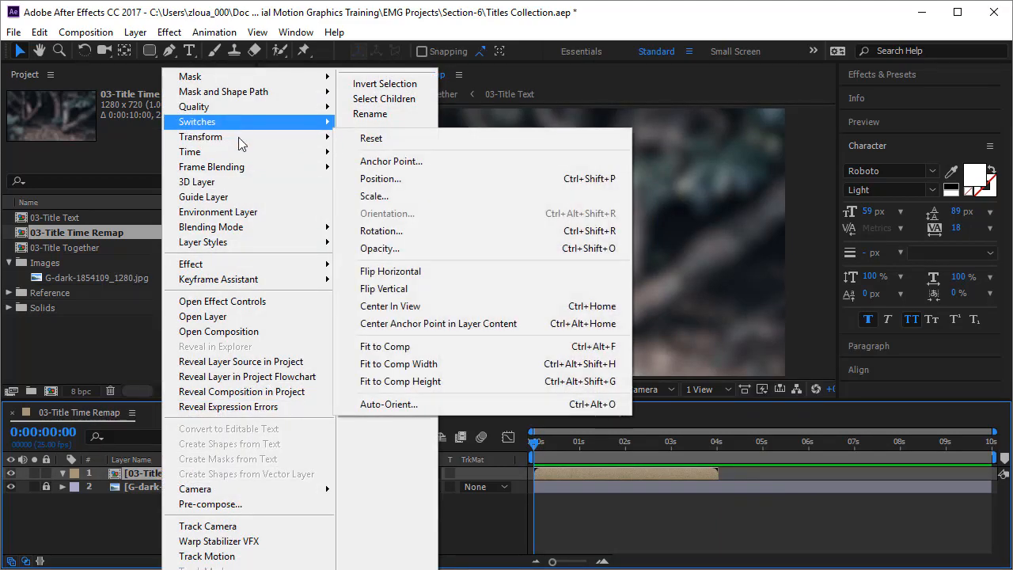
mouse_move(240, 152)
left_click(361, 158)
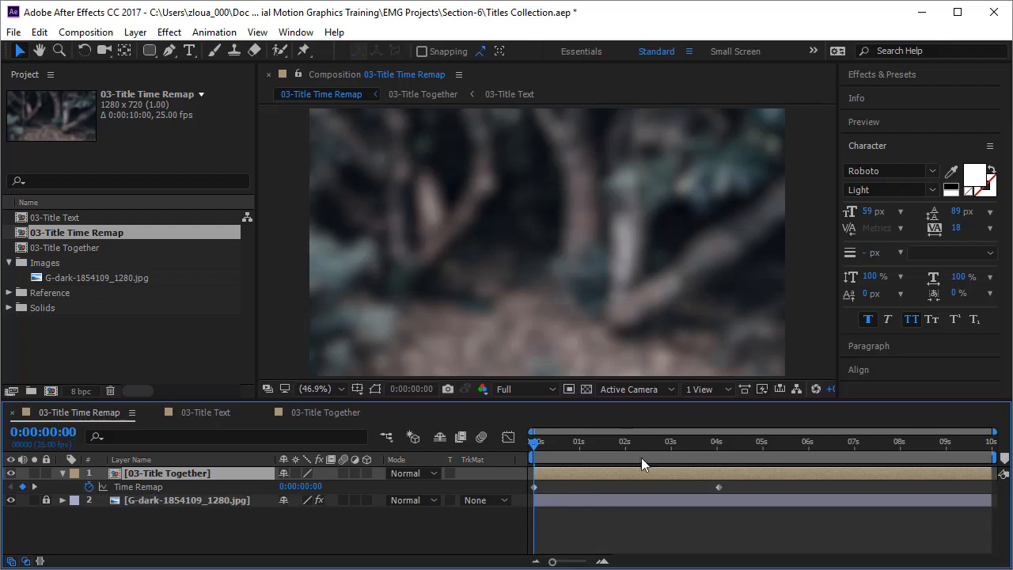
Check the frame at the last Time Remap keyframe, then extend Shape Layer 1 in 03-Title Together past the composition's end
left_click_drag(536, 451, 718, 493)
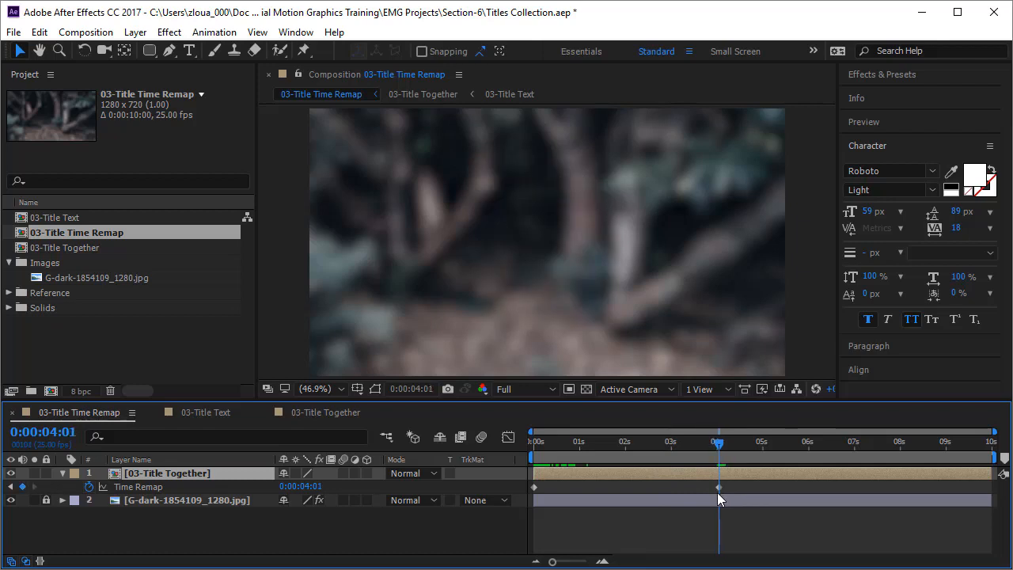
left_click(321, 412)
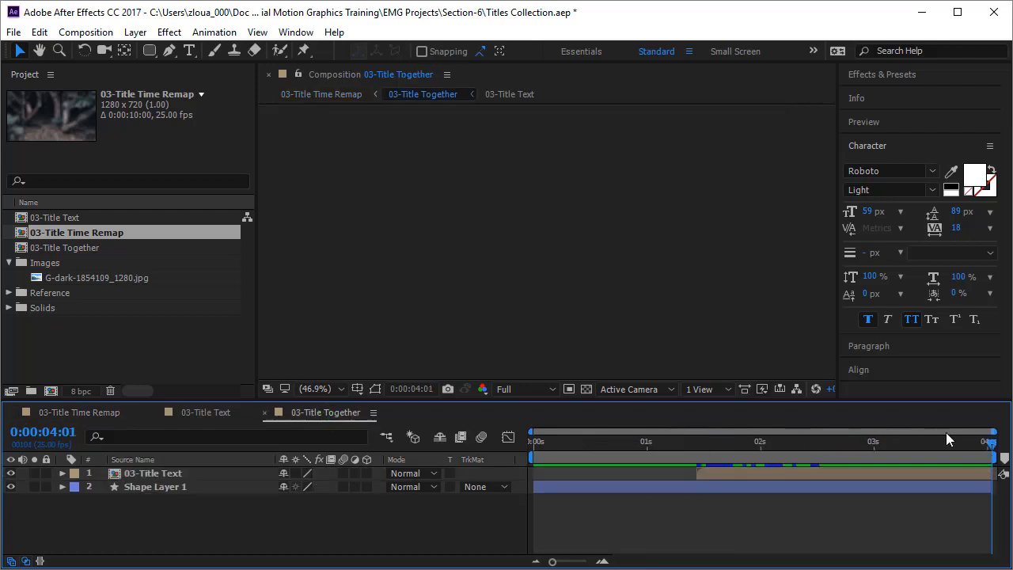
mouse_move(990, 448)
left_mouse_down()
mouse_move(981, 453)
mouse_move(998, 455)
mouse_move(989, 453)
left_mouse_up()
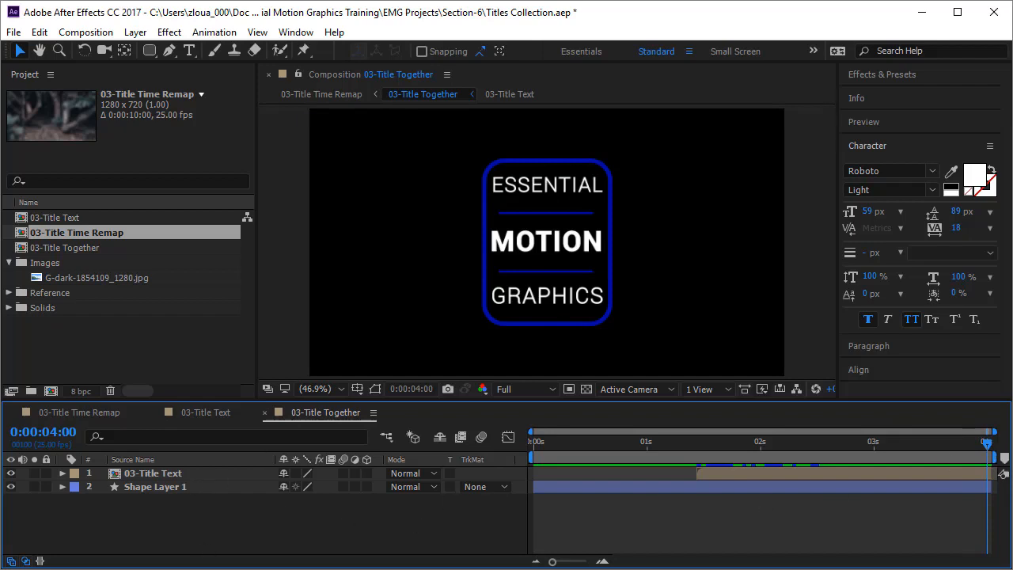
left_click(994, 473)
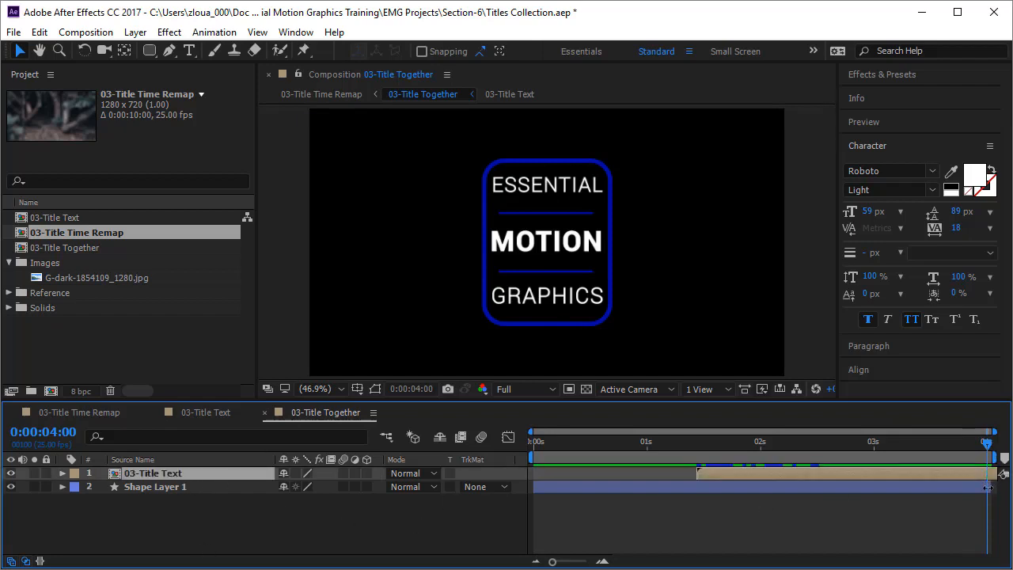
left_click(987, 488)
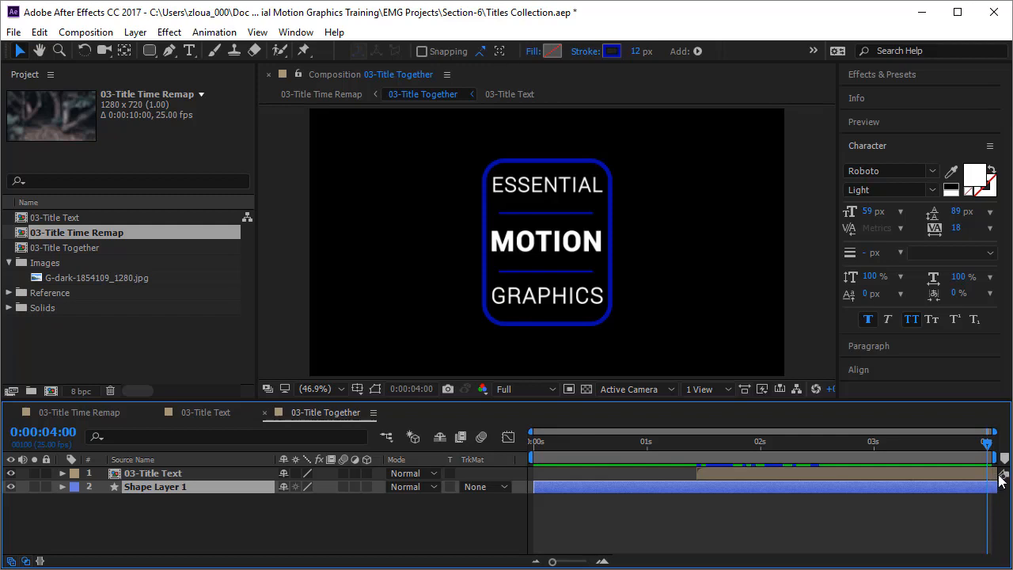
In 03-Title Time Remap, examine the frame at the last Time Remap keyframe and scrub through the animation before and after it
left_click(99, 412)
left_click_drag(718, 449, 721, 452)
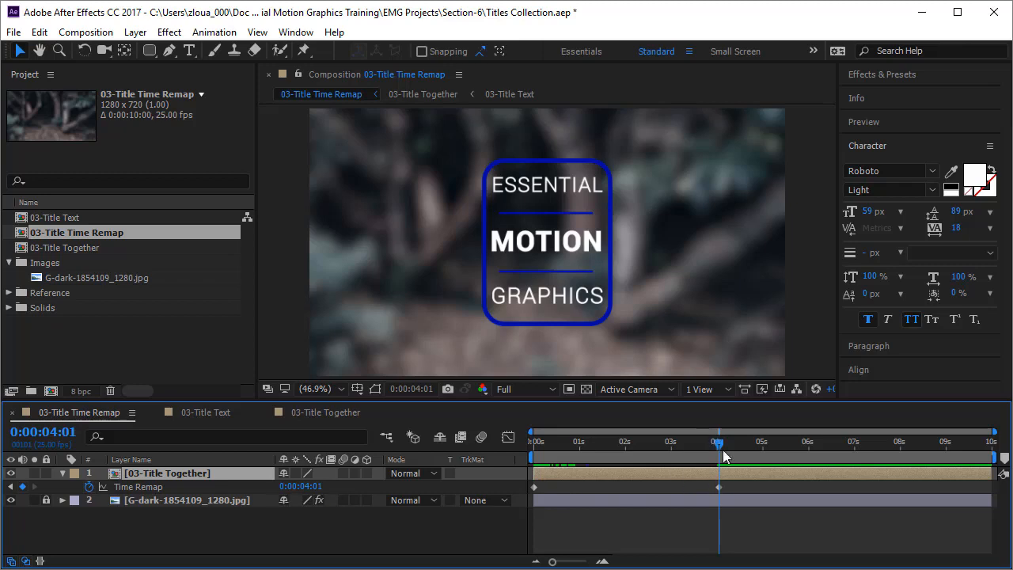
left_click_drag(718, 443, 505, 474)
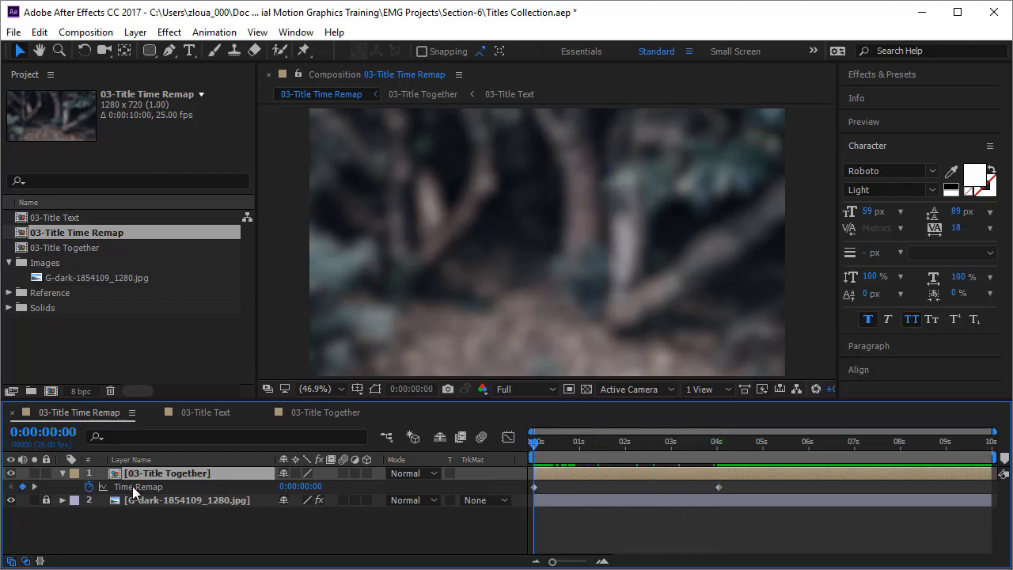
left_click_drag(534, 450, 757, 470)
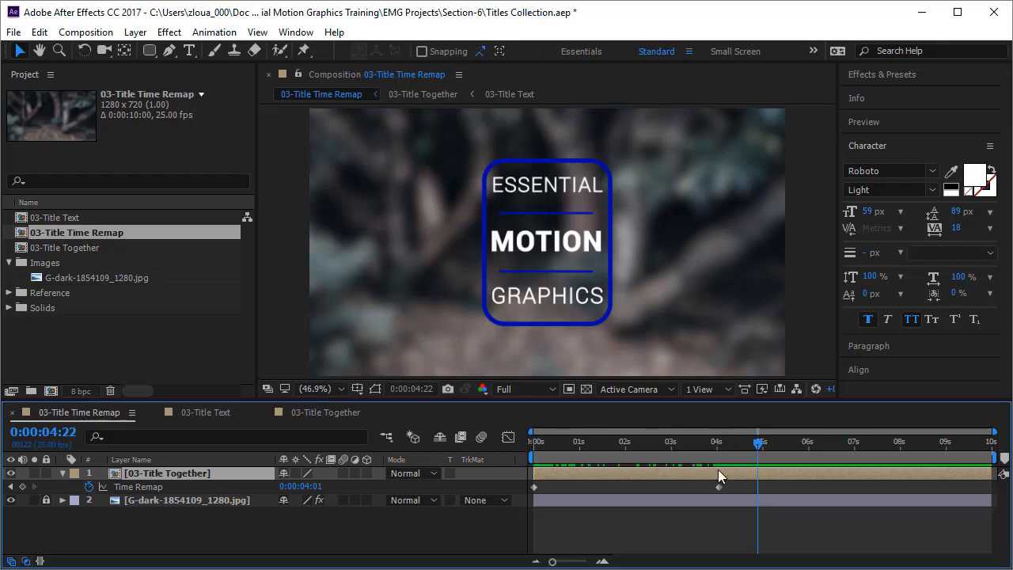
key("Home")
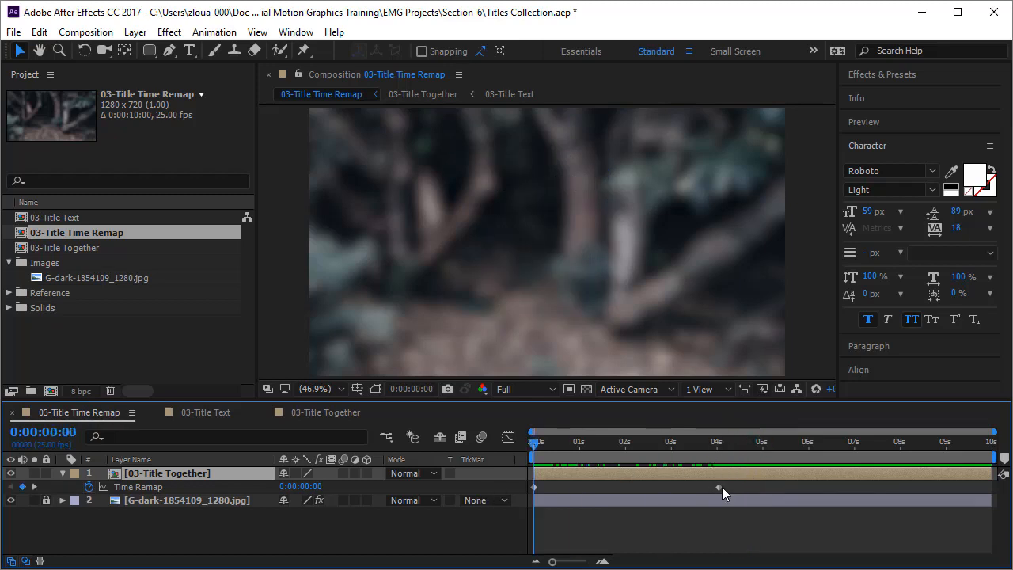
Move the ending Time Remap keyframe to 2 s and preview the sped-up title animation
left_click_drag(720, 488, 629, 489)
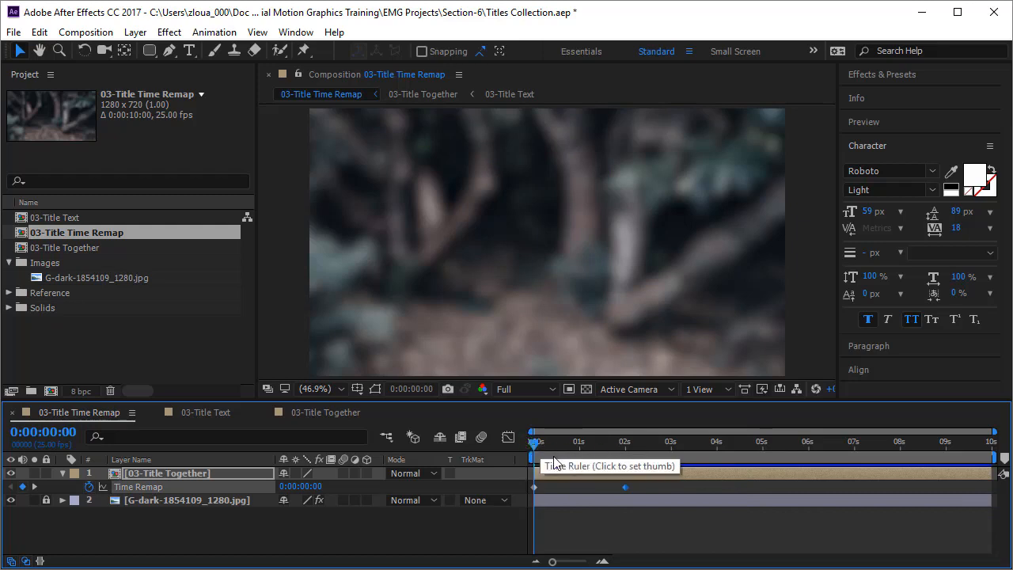
left_click_drag(535, 448, 120, 491)
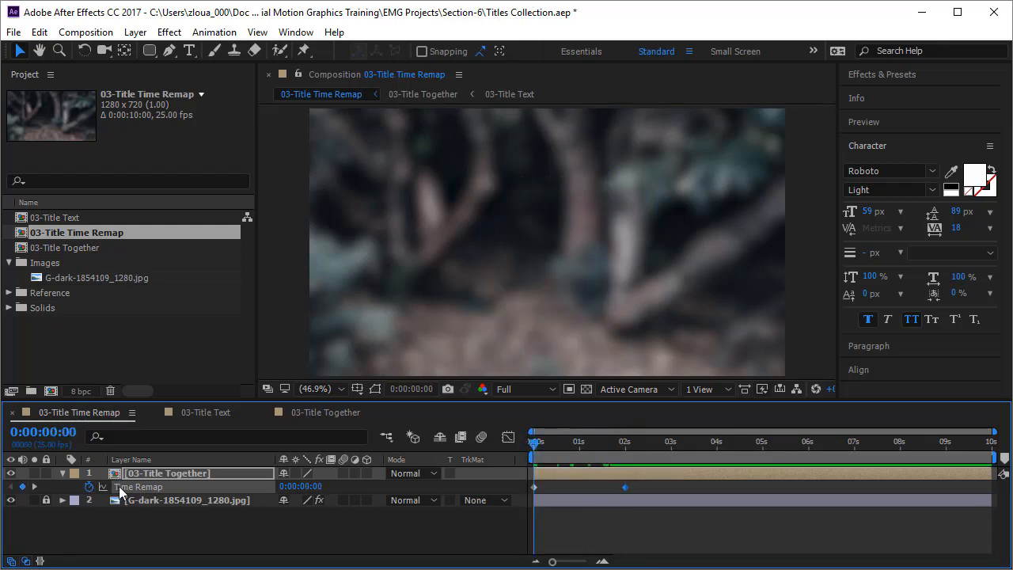
left_click(186, 475)
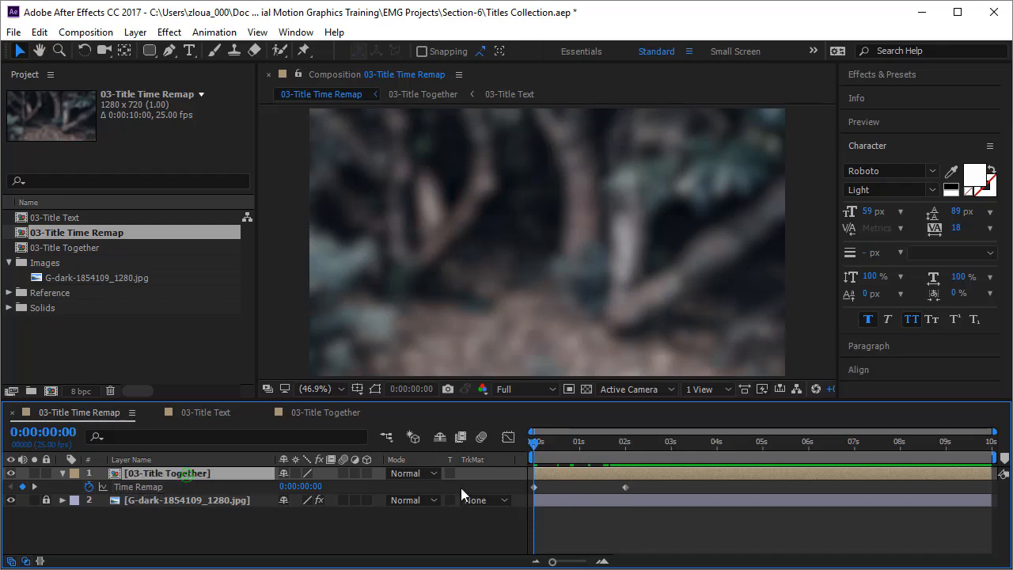
left_click_drag(535, 445, 550, 491)
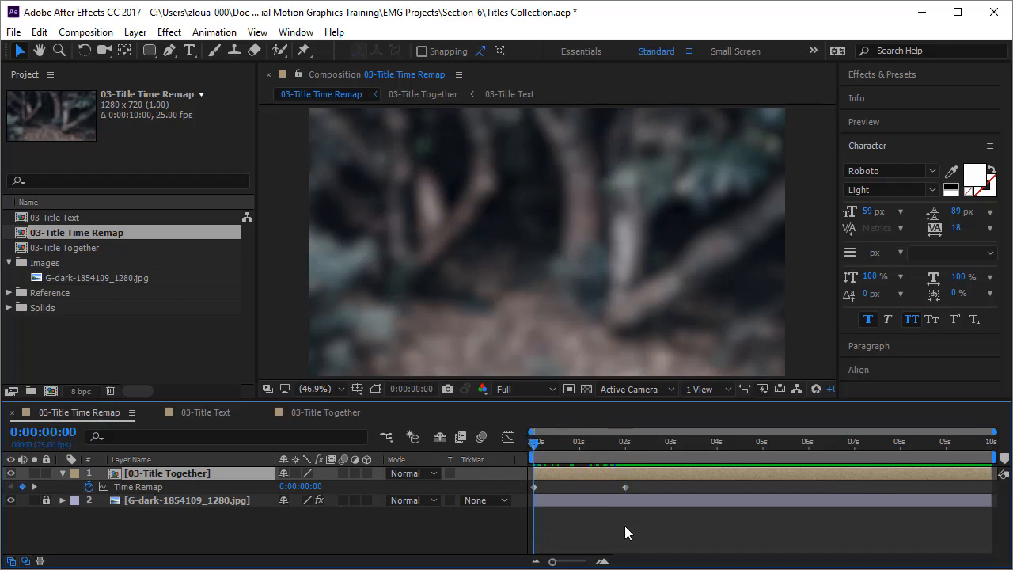
key("space")
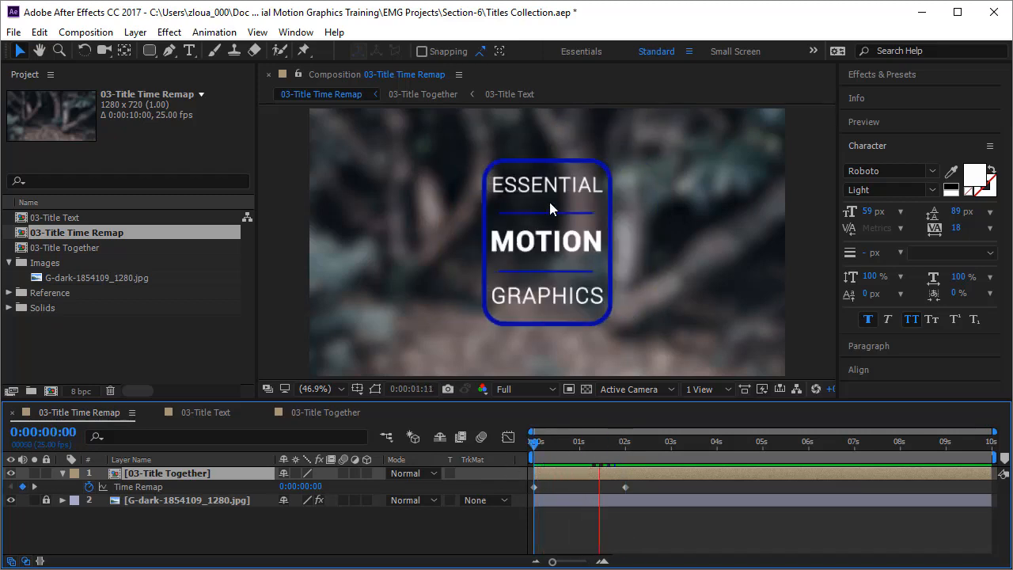
key("space")
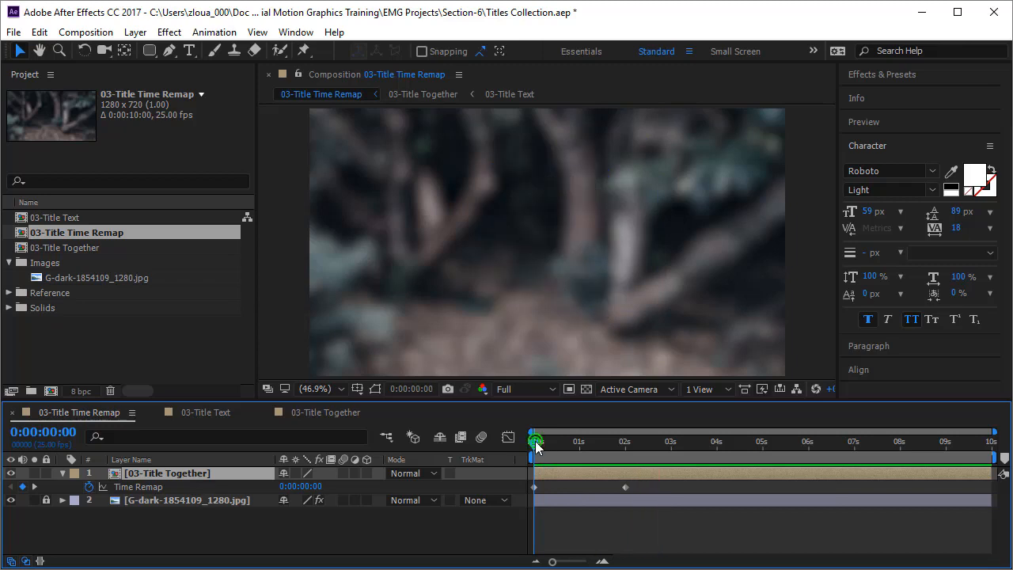
Move the ending Time Remap keyframe to about 7 s and preview the slowed-down title animation
left_click_drag(626, 487, 858, 492)
left_click(688, 519)
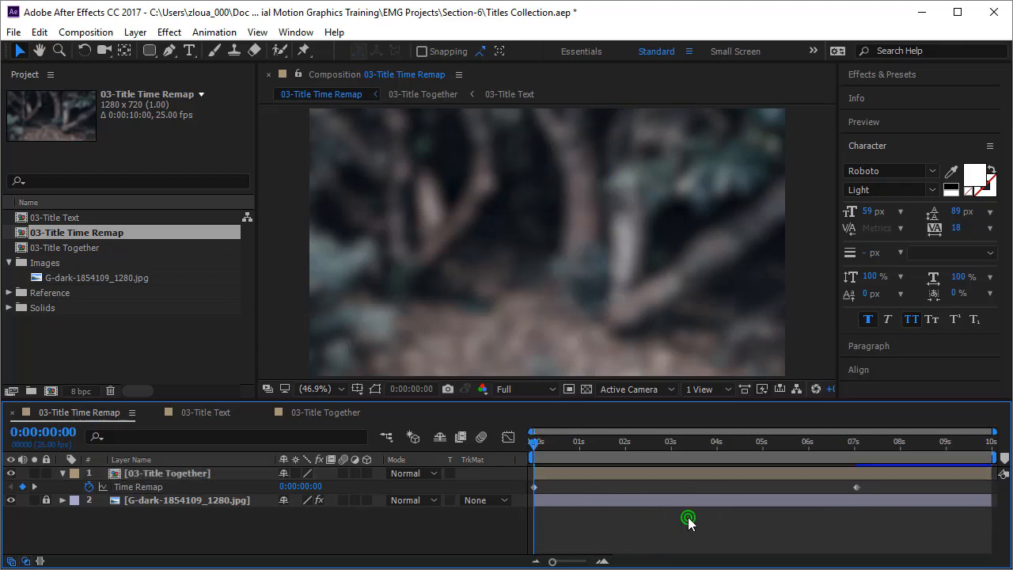
key("space")
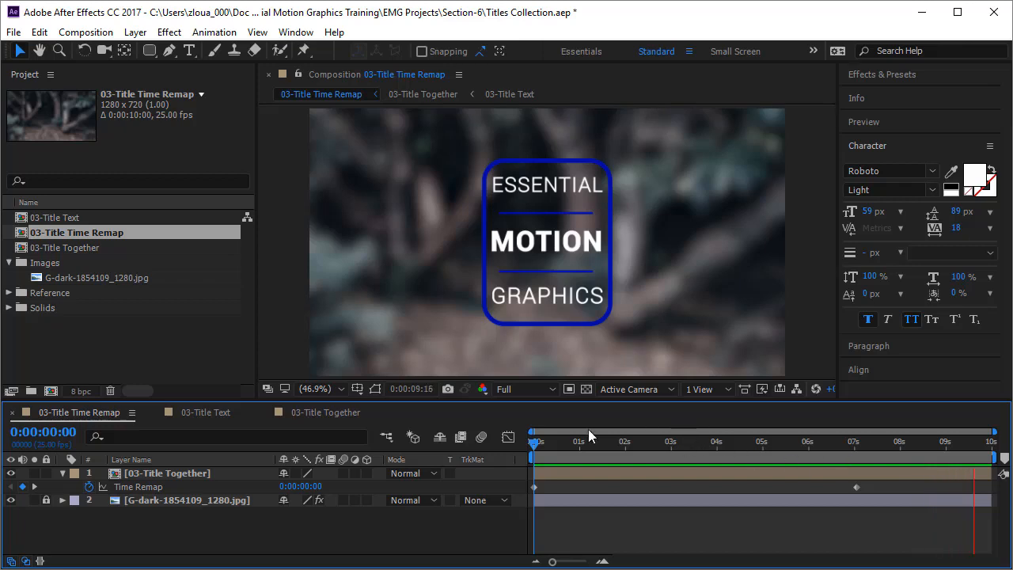
Move the ending Time Remap keyframe to 4 s and preview the animation from the start
left_click_drag(534, 451, 715, 453)
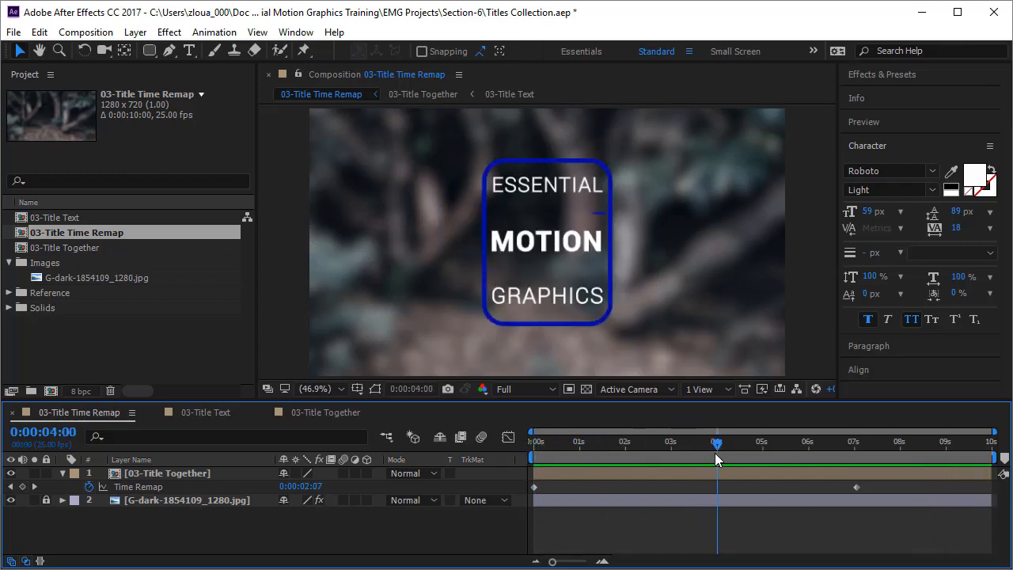
left_click_drag(859, 486, 719, 498)
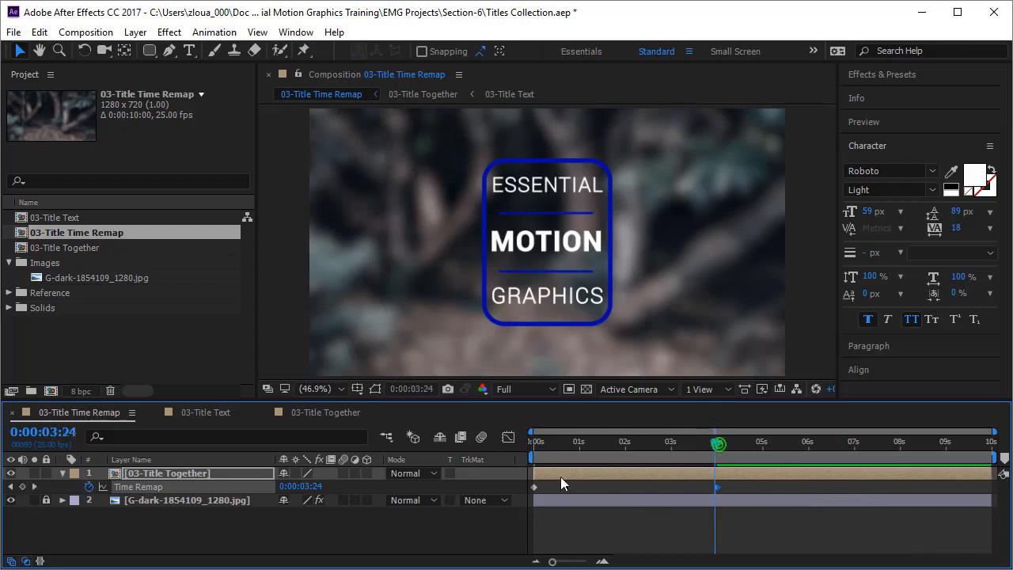
key("Home")
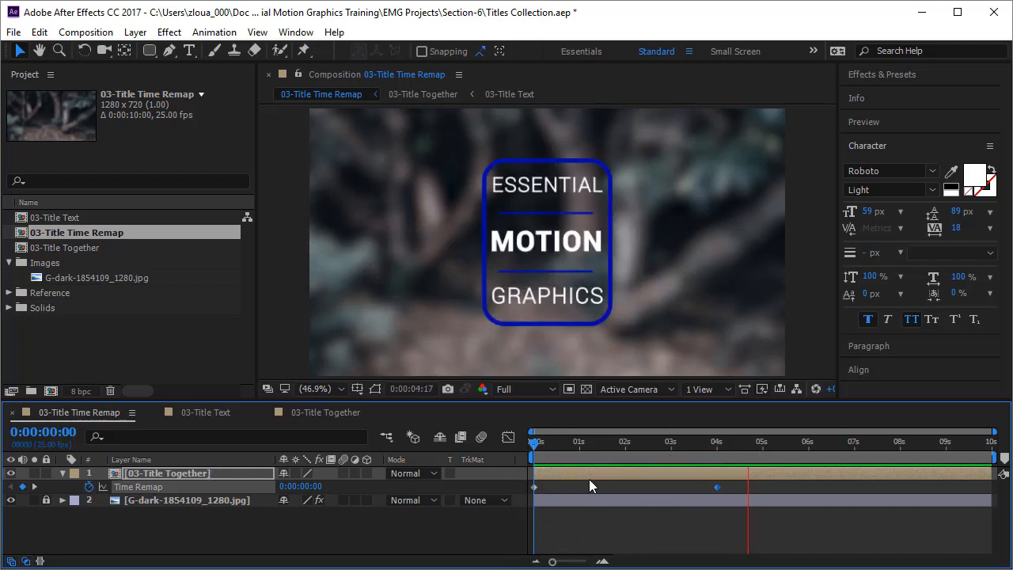
Add a Time Remap keyframe with value 0 at 7 s so the title animation plays in reverse
left_click_drag(528, 443, 853, 453)
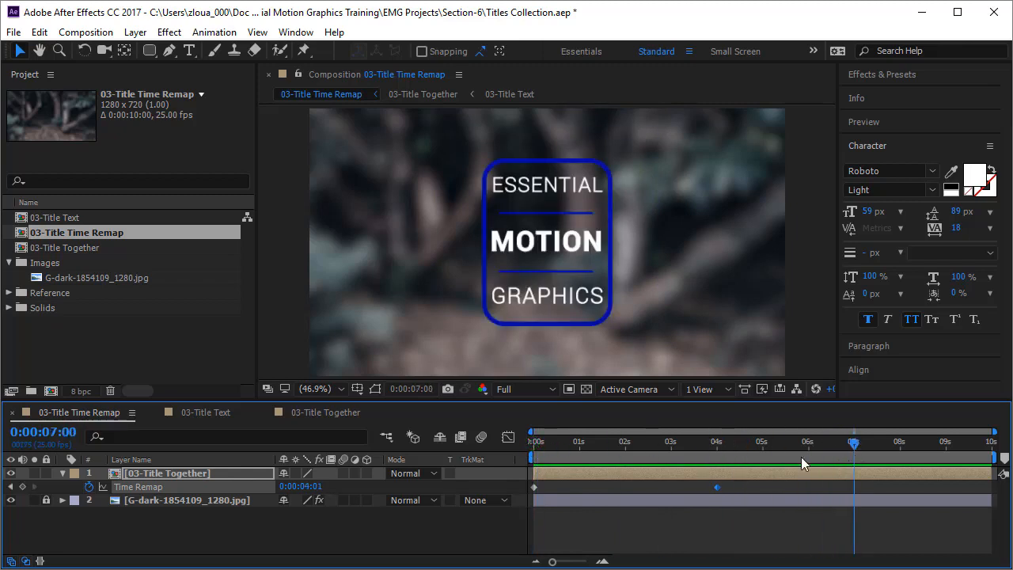
left_click(304, 486)
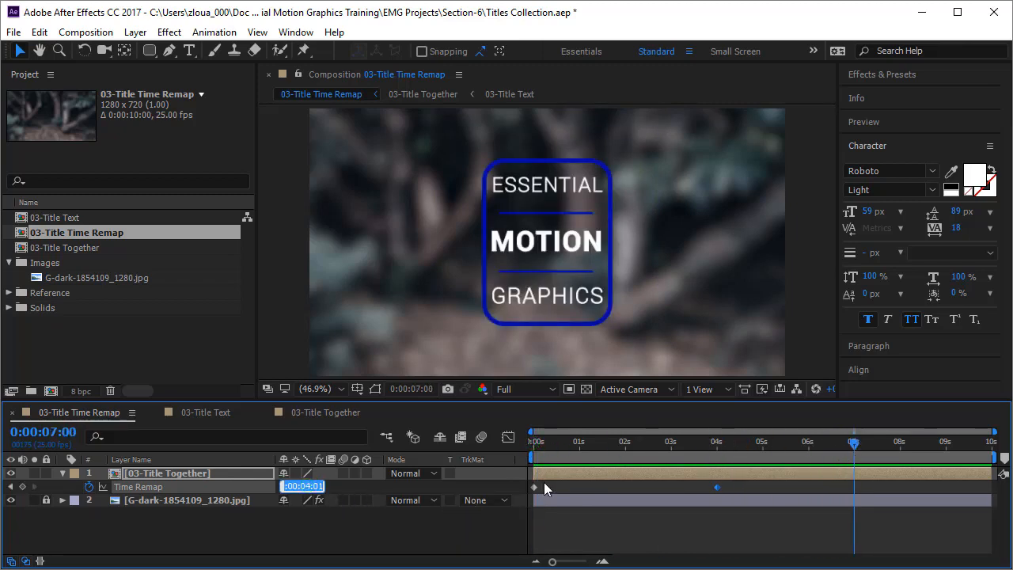
type("0")
key("Return")
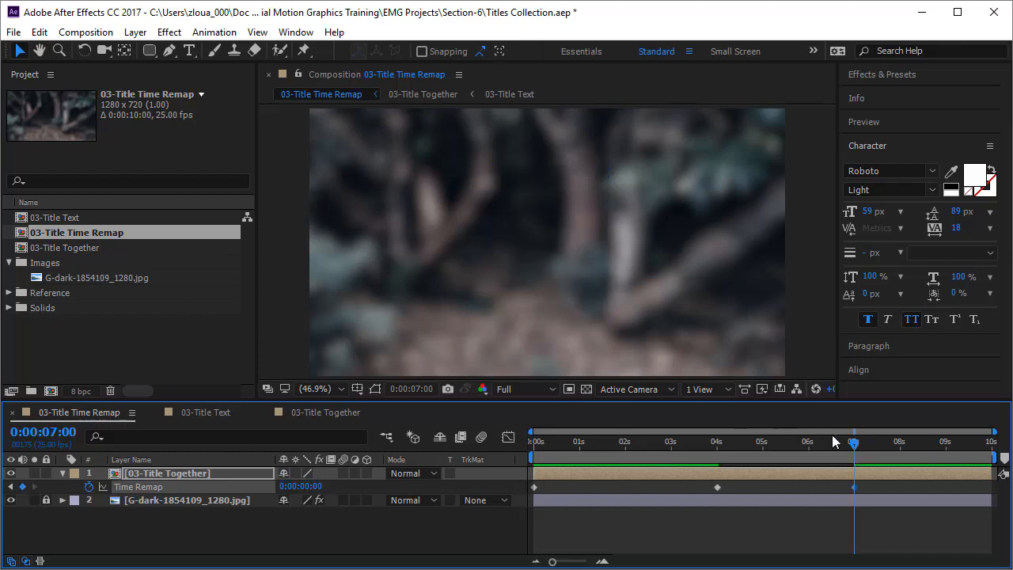
Scrub between the 4 s and 7 s Time Remap keyframes and compare with the start of 03-Title Together
mouse_move(855, 451)
left_mouse_down()
mouse_move(712, 491)
mouse_move(864, 507)
left_mouse_up()
left_click_drag(778, 524, 718, 538)
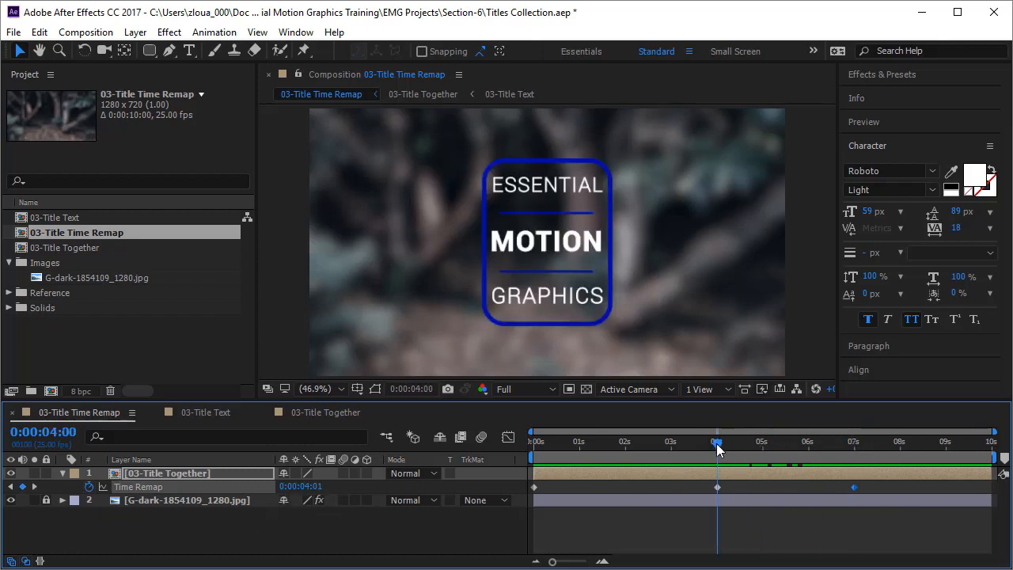
left_click_drag(718, 448, 854, 478)
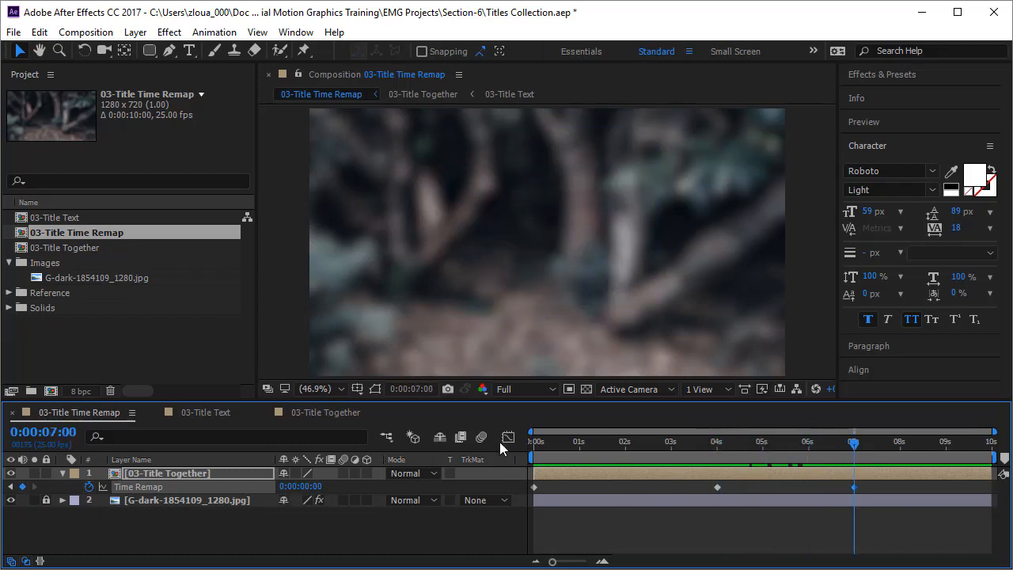
left_click(325, 412)
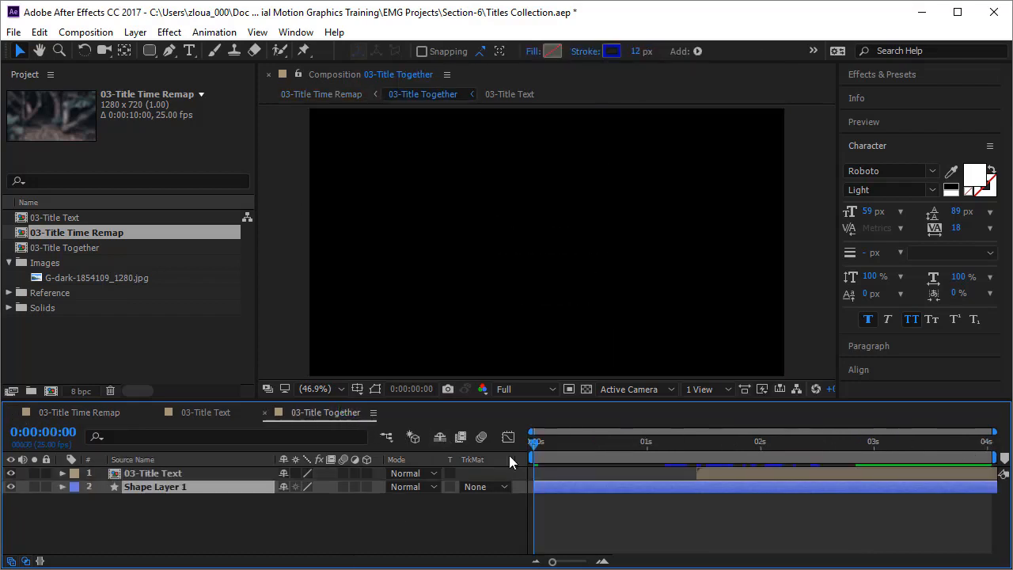
left_click_drag(532, 451, 79, 414)
left_click(80, 414)
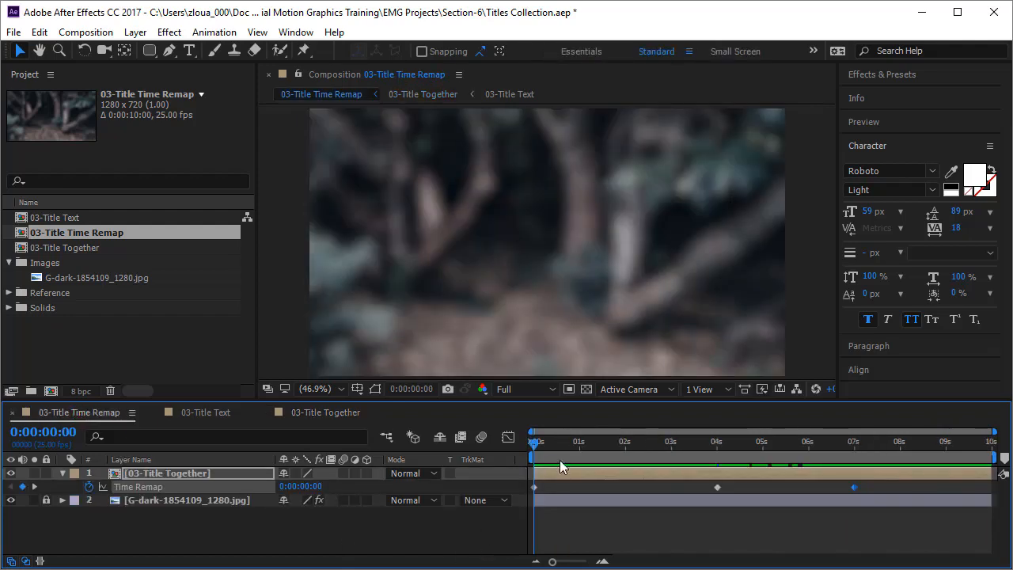
Scrub through the 4 s and 7 s Time Remap keyframes and preview the title animation from the start
left_click_drag(535, 451, 718, 458)
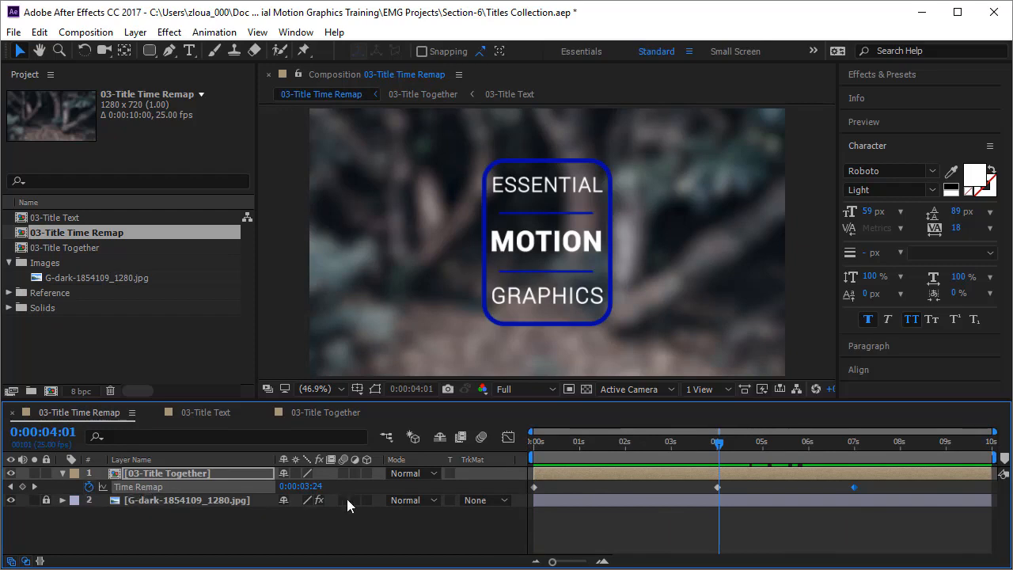
left_click(718, 441)
left_click_drag(719, 439, 863, 473)
key("Home")
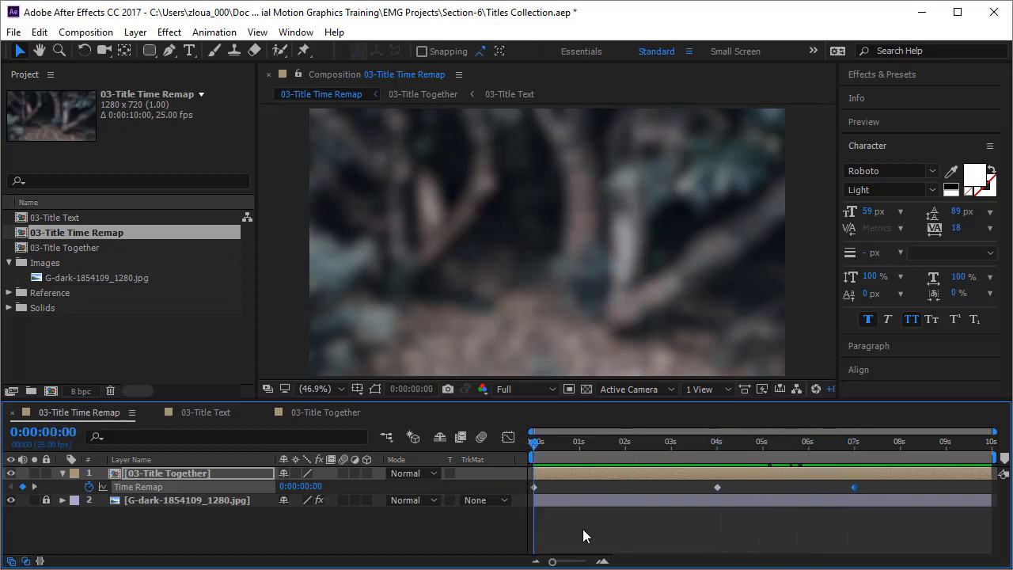
left_click(641, 527)
key("space")
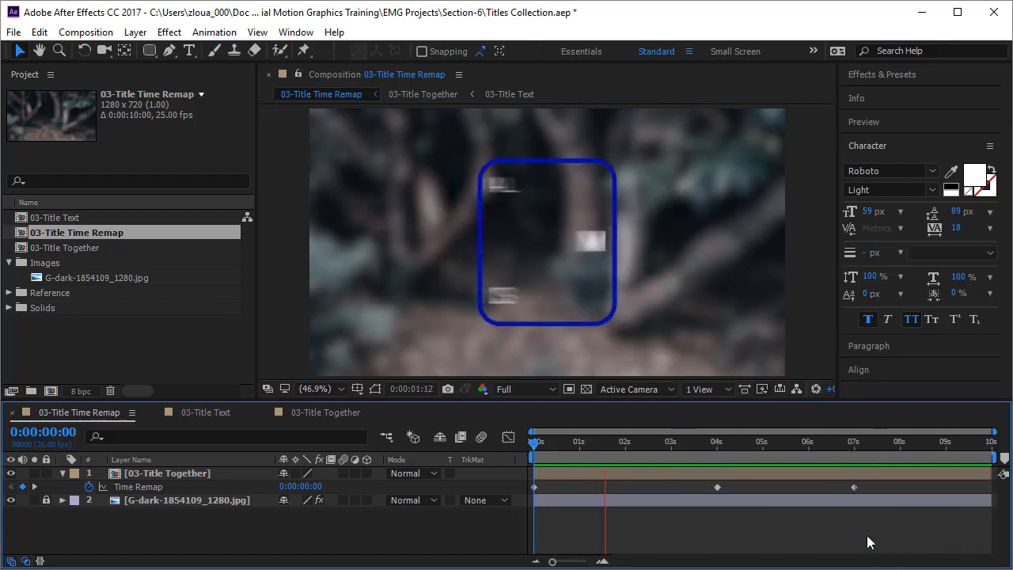
Move the last Time Remap keyframe of the 03-Title Together layer to 6 s to speed up the reversed exit
left_click_drag(853, 487, 806, 493)
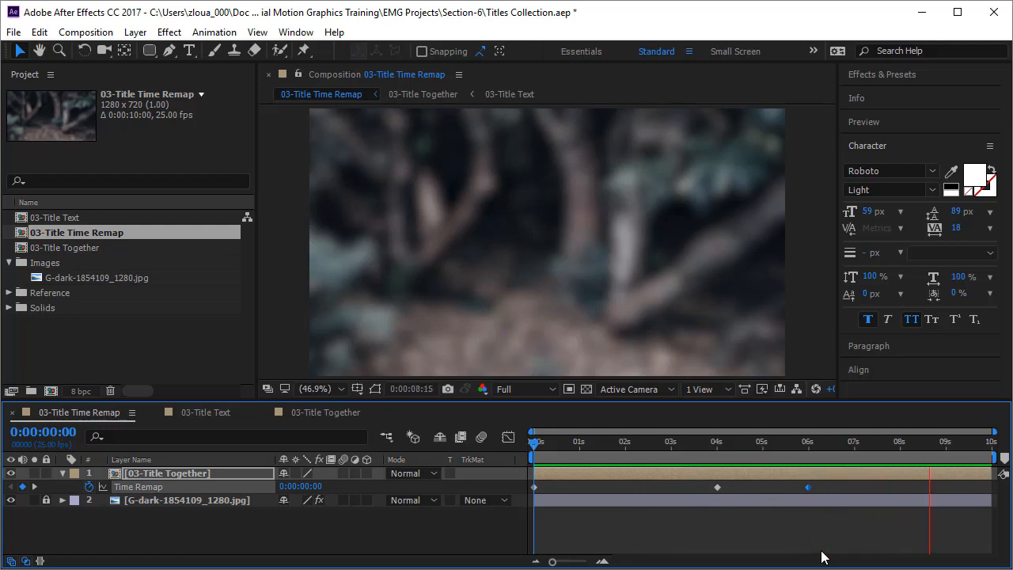
left_click(838, 540)
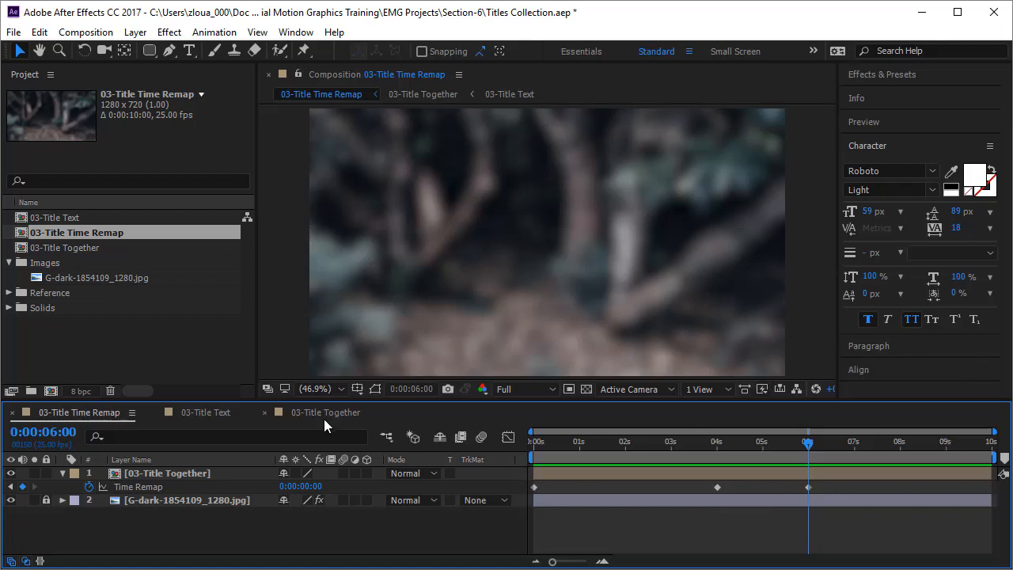
left_click(221, 473)
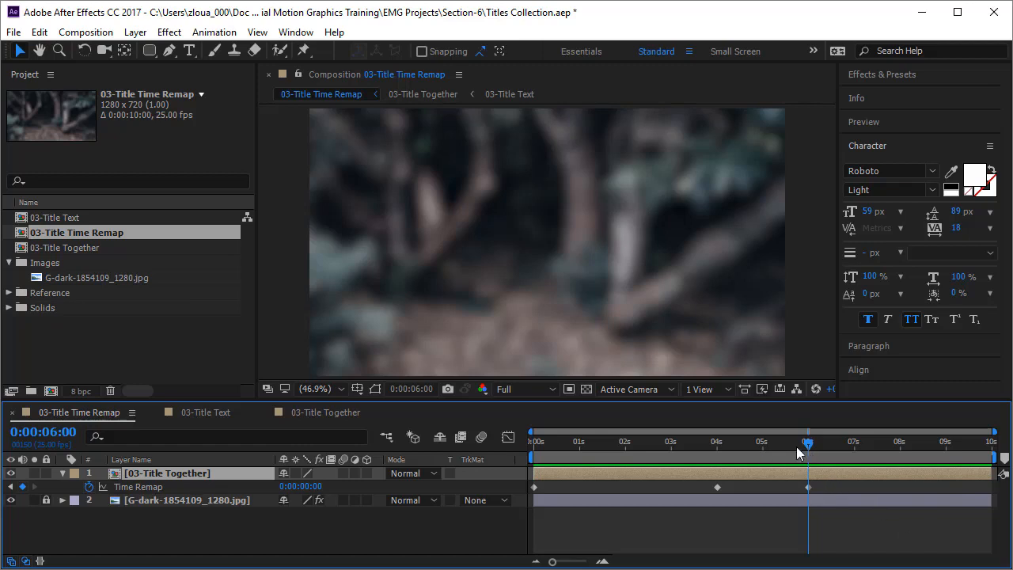
Move the second and third Time Remap keyframes together to about 1 s and 3 s, keeping their spacing
key("Home")
left_click_drag(703, 484, 668, 498)
left_click(681, 524)
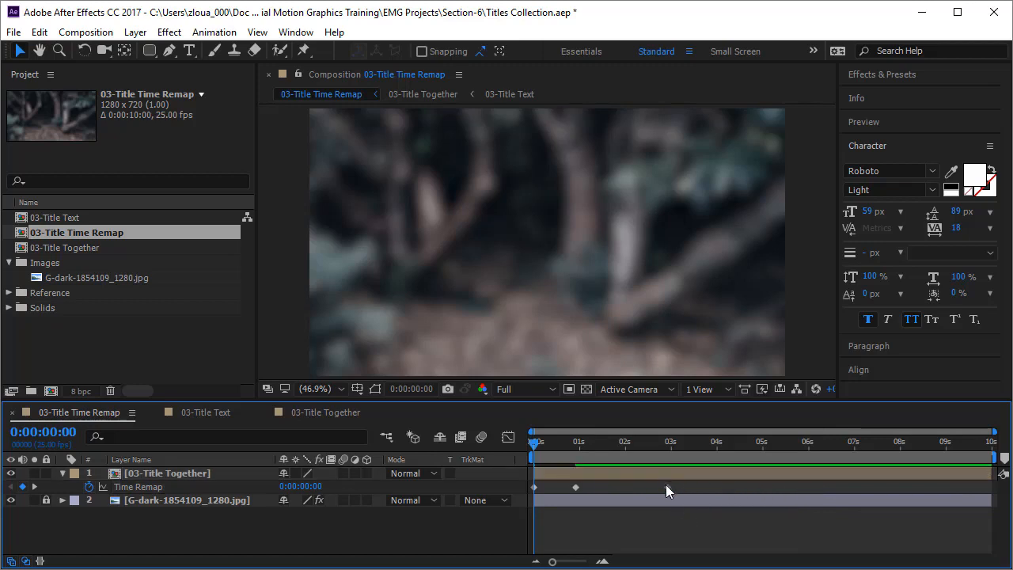
Add a Time Remap keyframe with value 0:00:04:00 at 0:00:03:24 and preview the animation from the start
left_click_drag(536, 453, 722, 460)
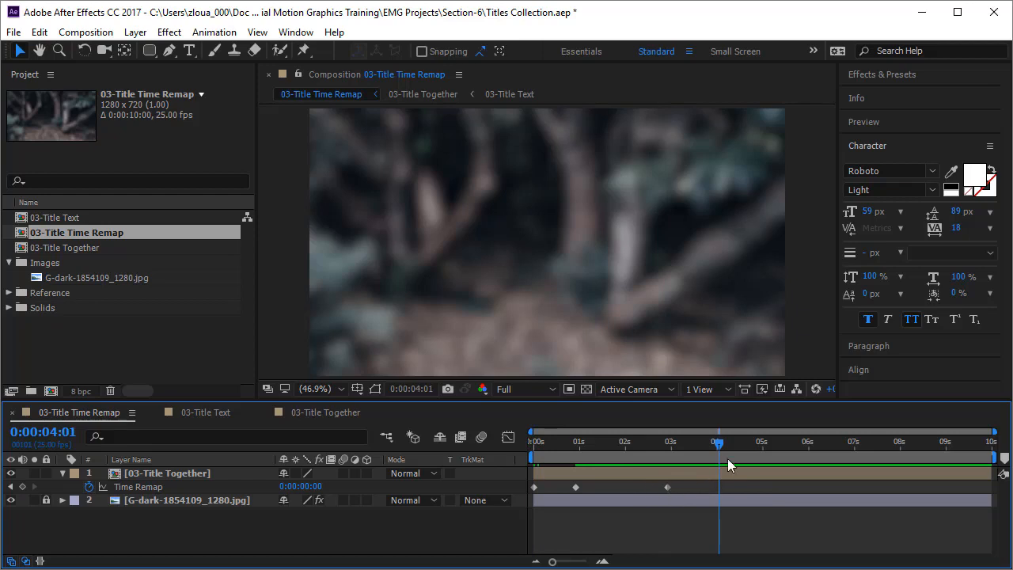
key("j")
left_click_drag(695, 447, 716, 451)
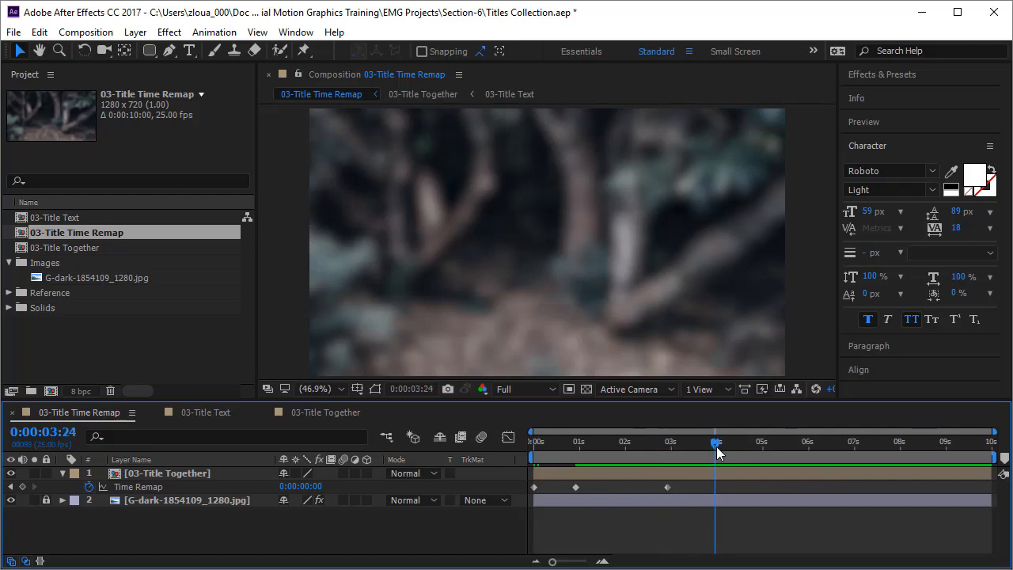
left_click(311, 488)
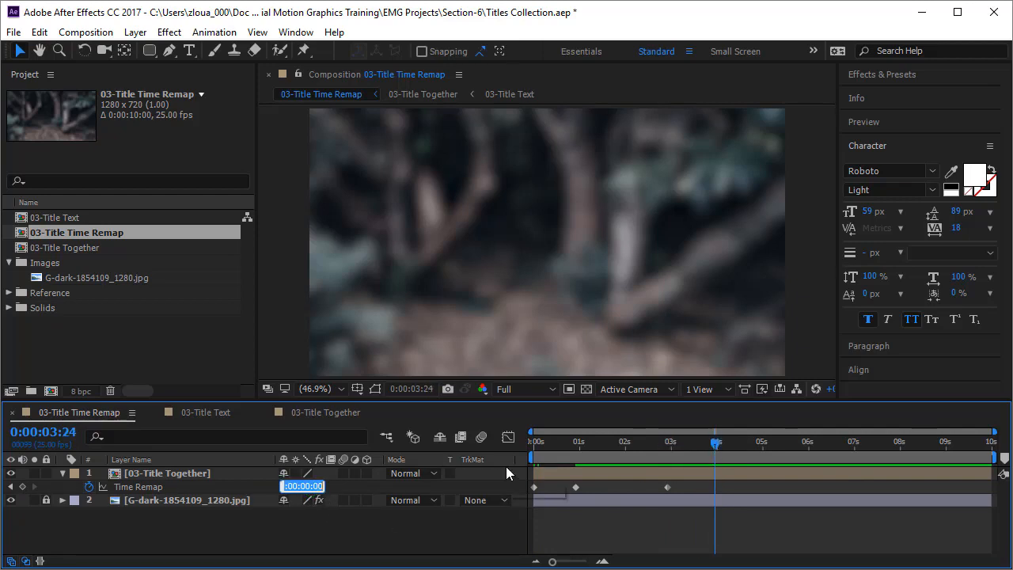
type("4:")
type("00")
key("Return")
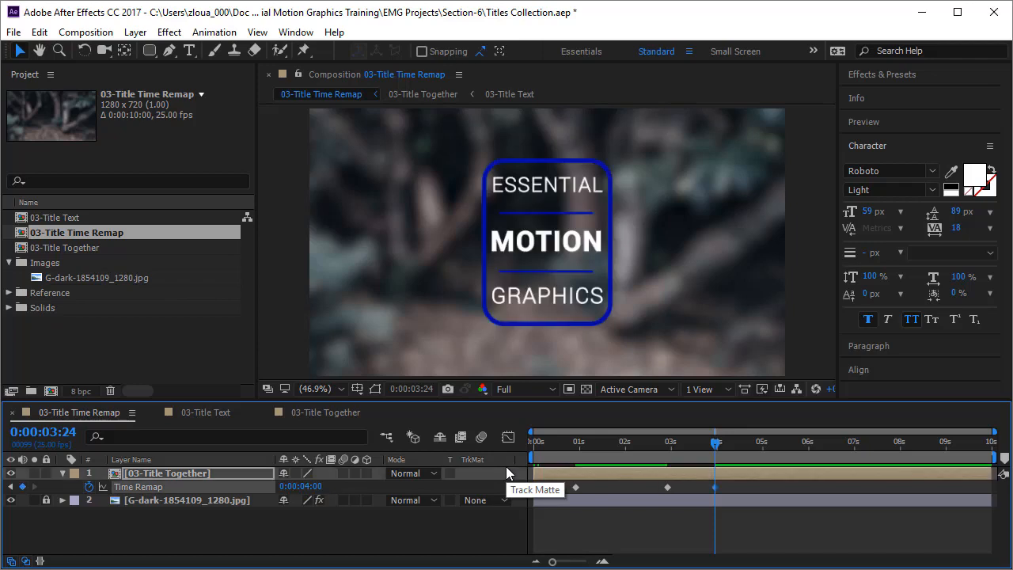
left_click_drag(712, 445, 426, 500)
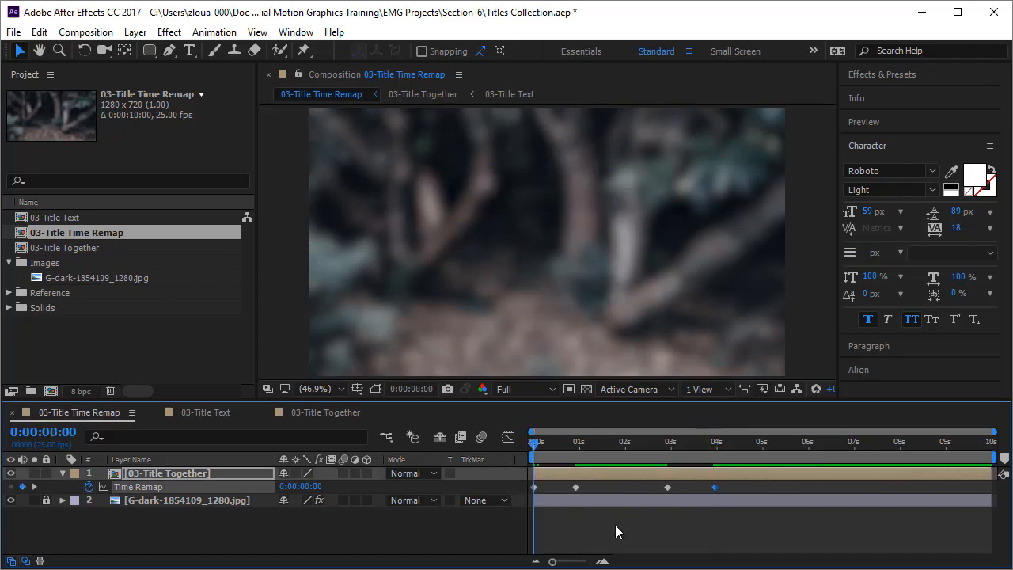
key("space")
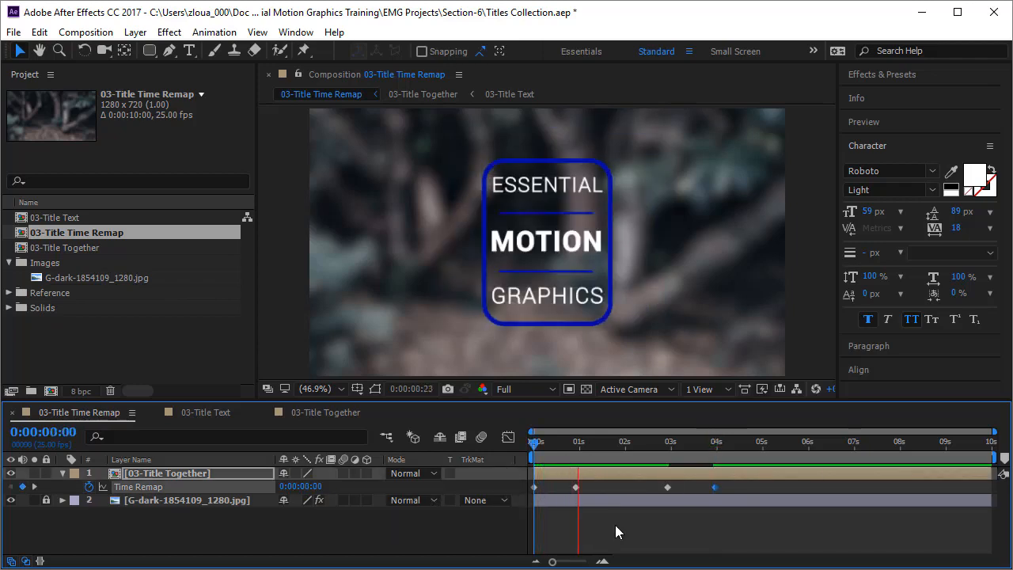